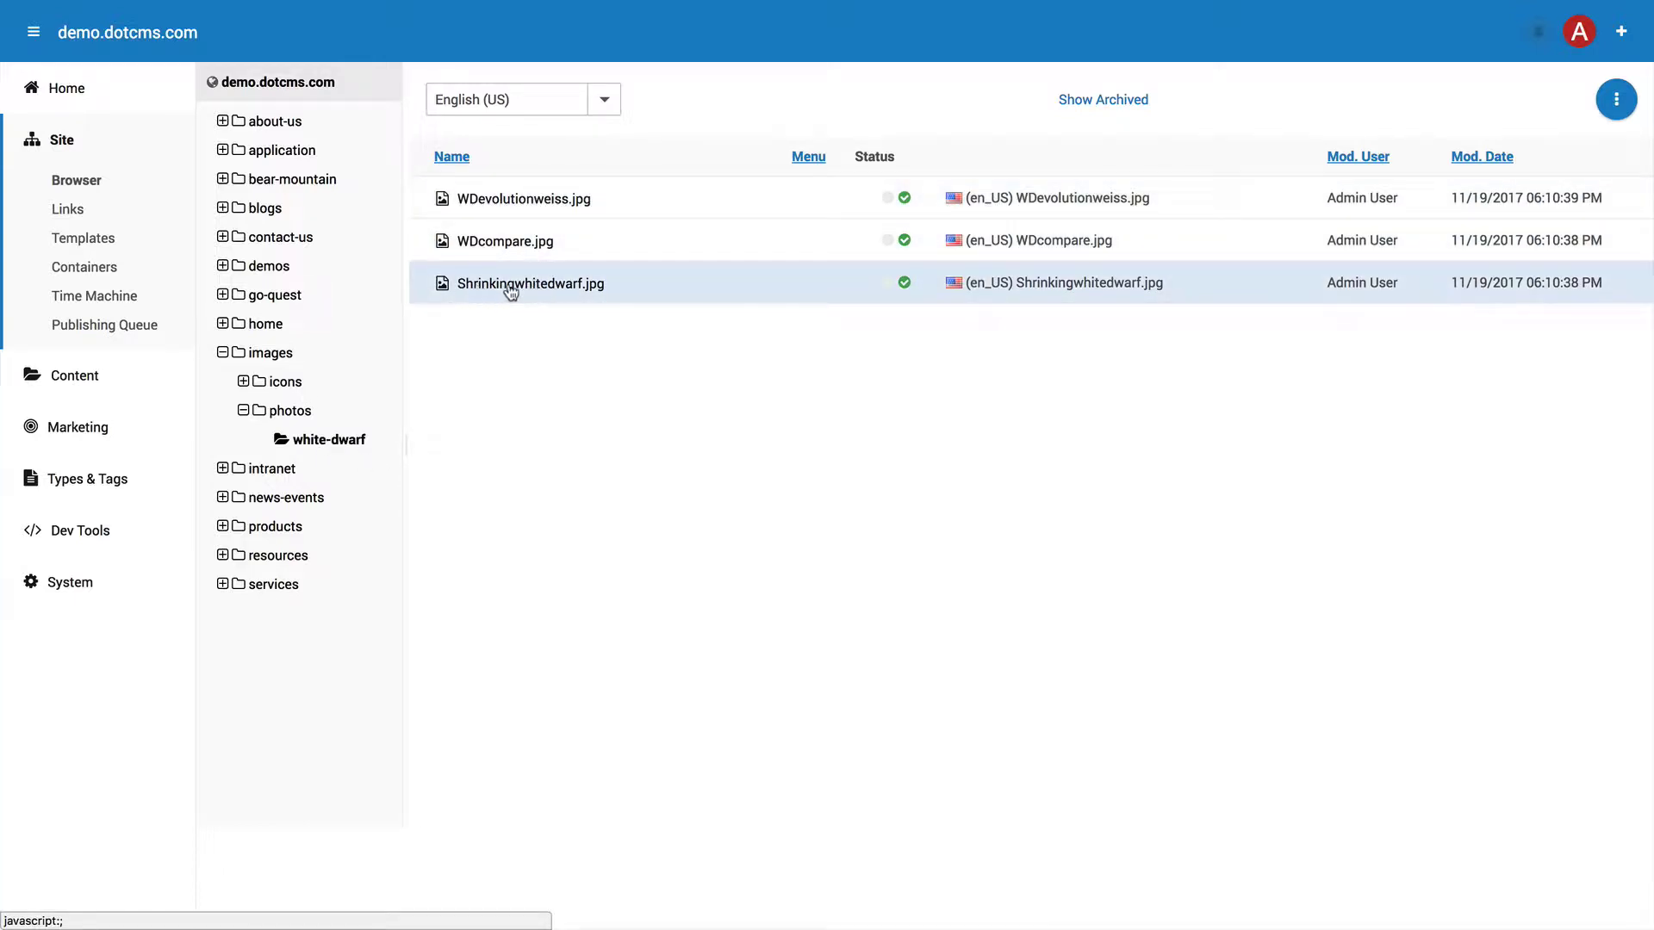
Open Shrinkingwhitedwarf.jpg from the white-dwarf folder in the image editor and select its full address.
left_click(549, 292)
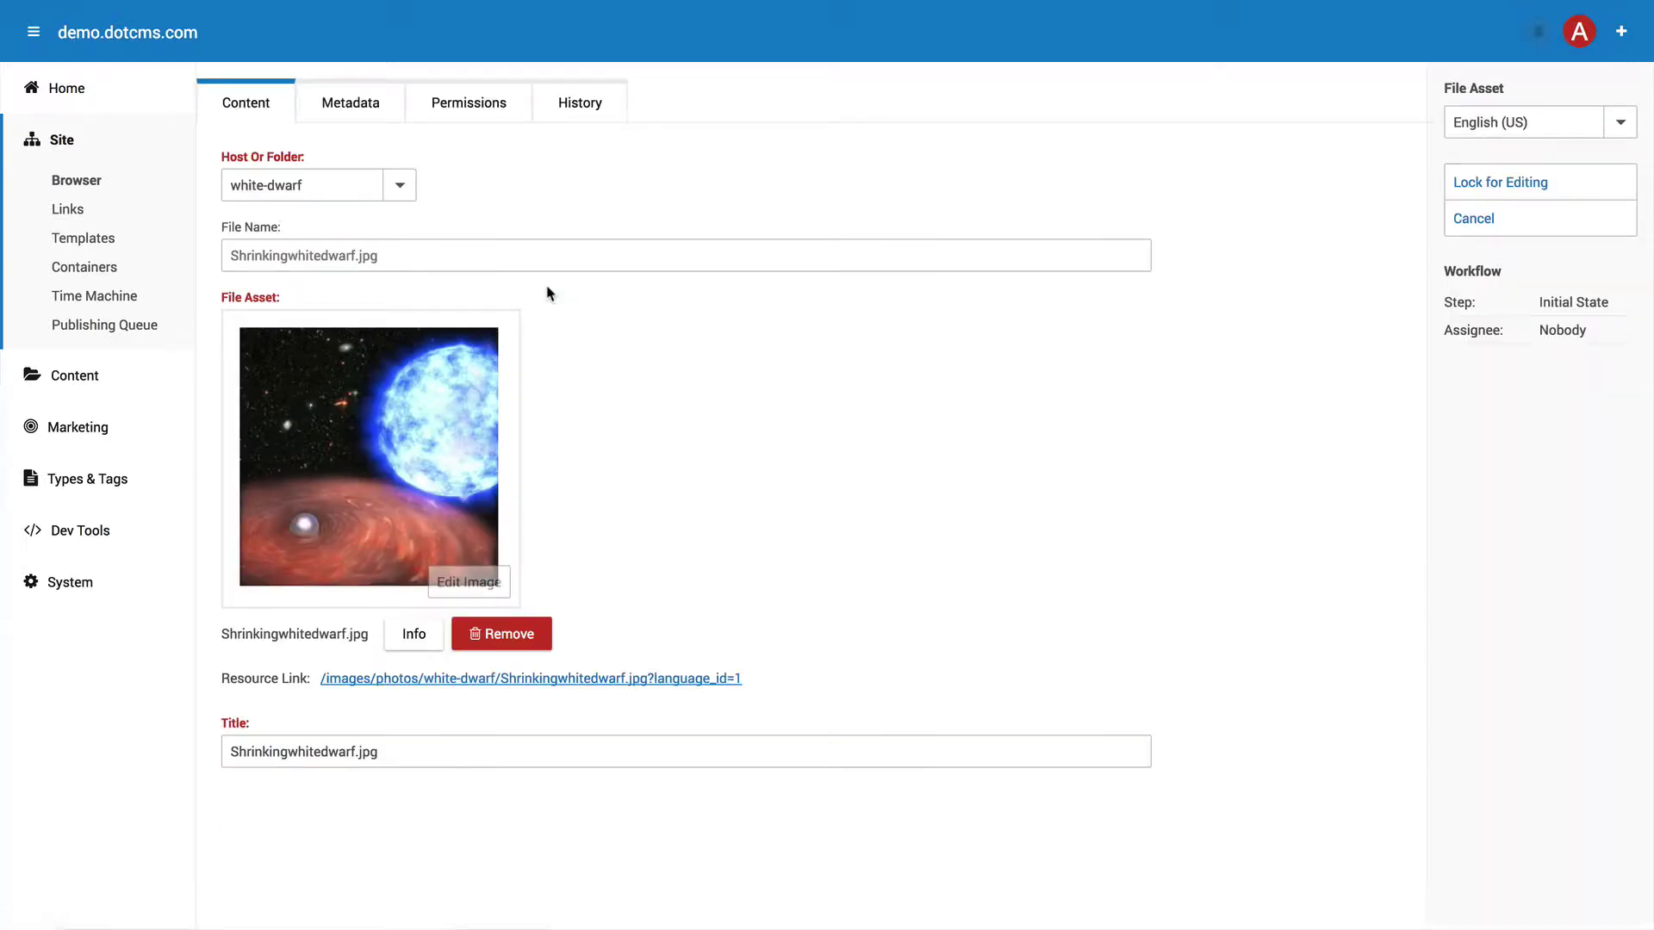
left_click(476, 586)
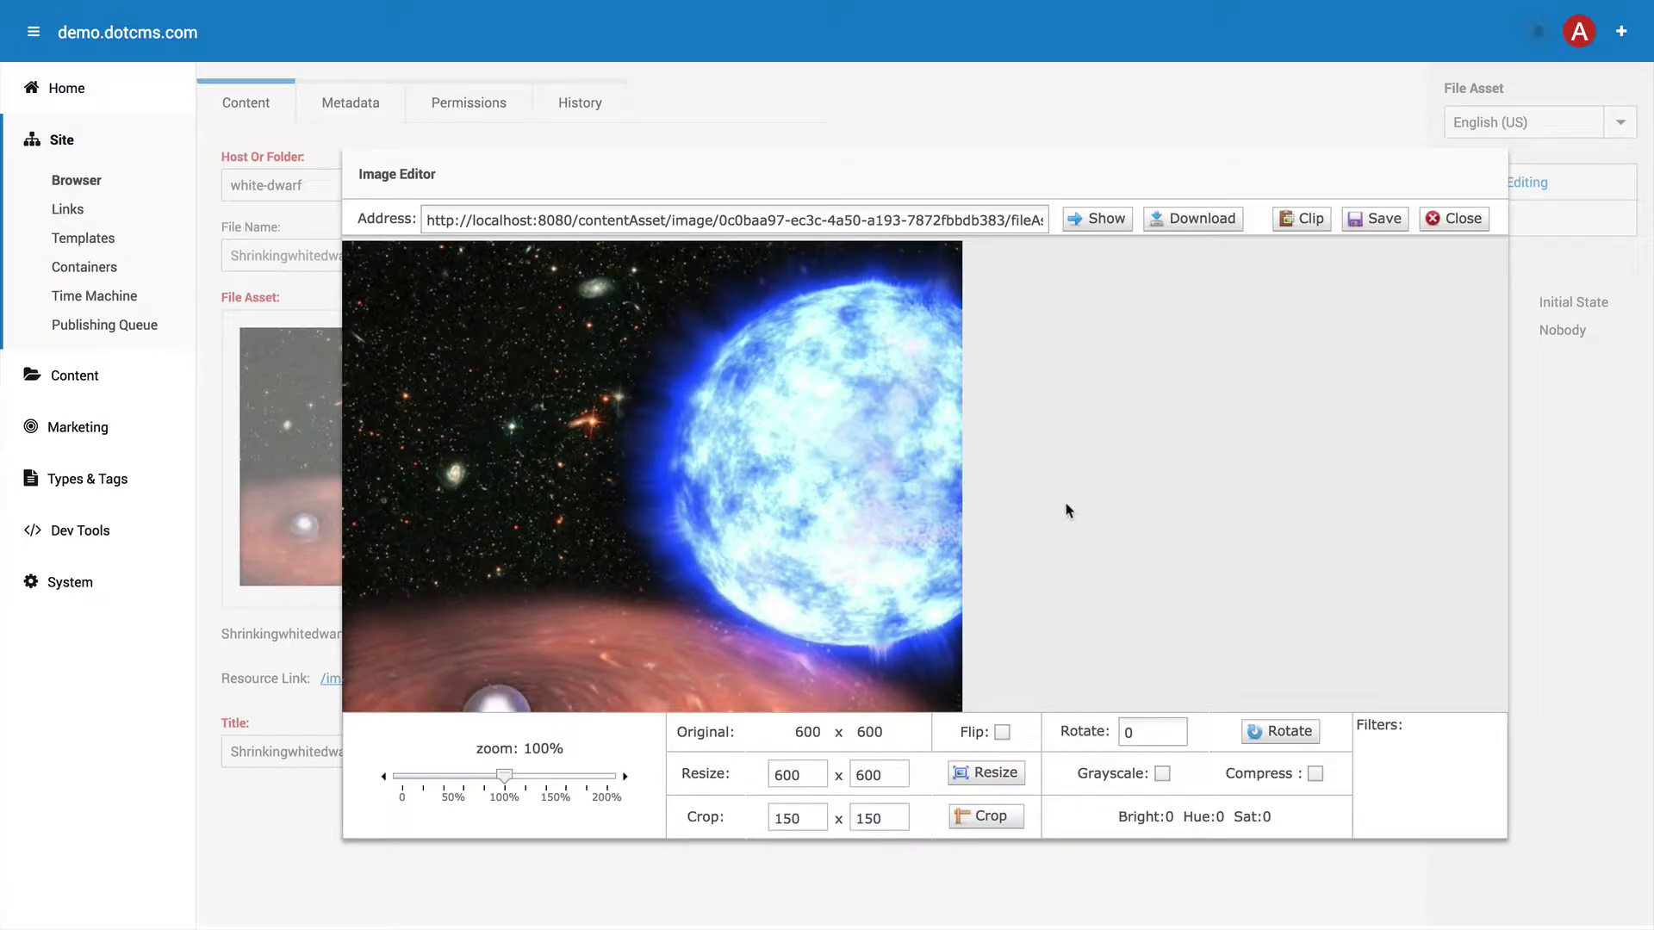
left_click(442, 219)
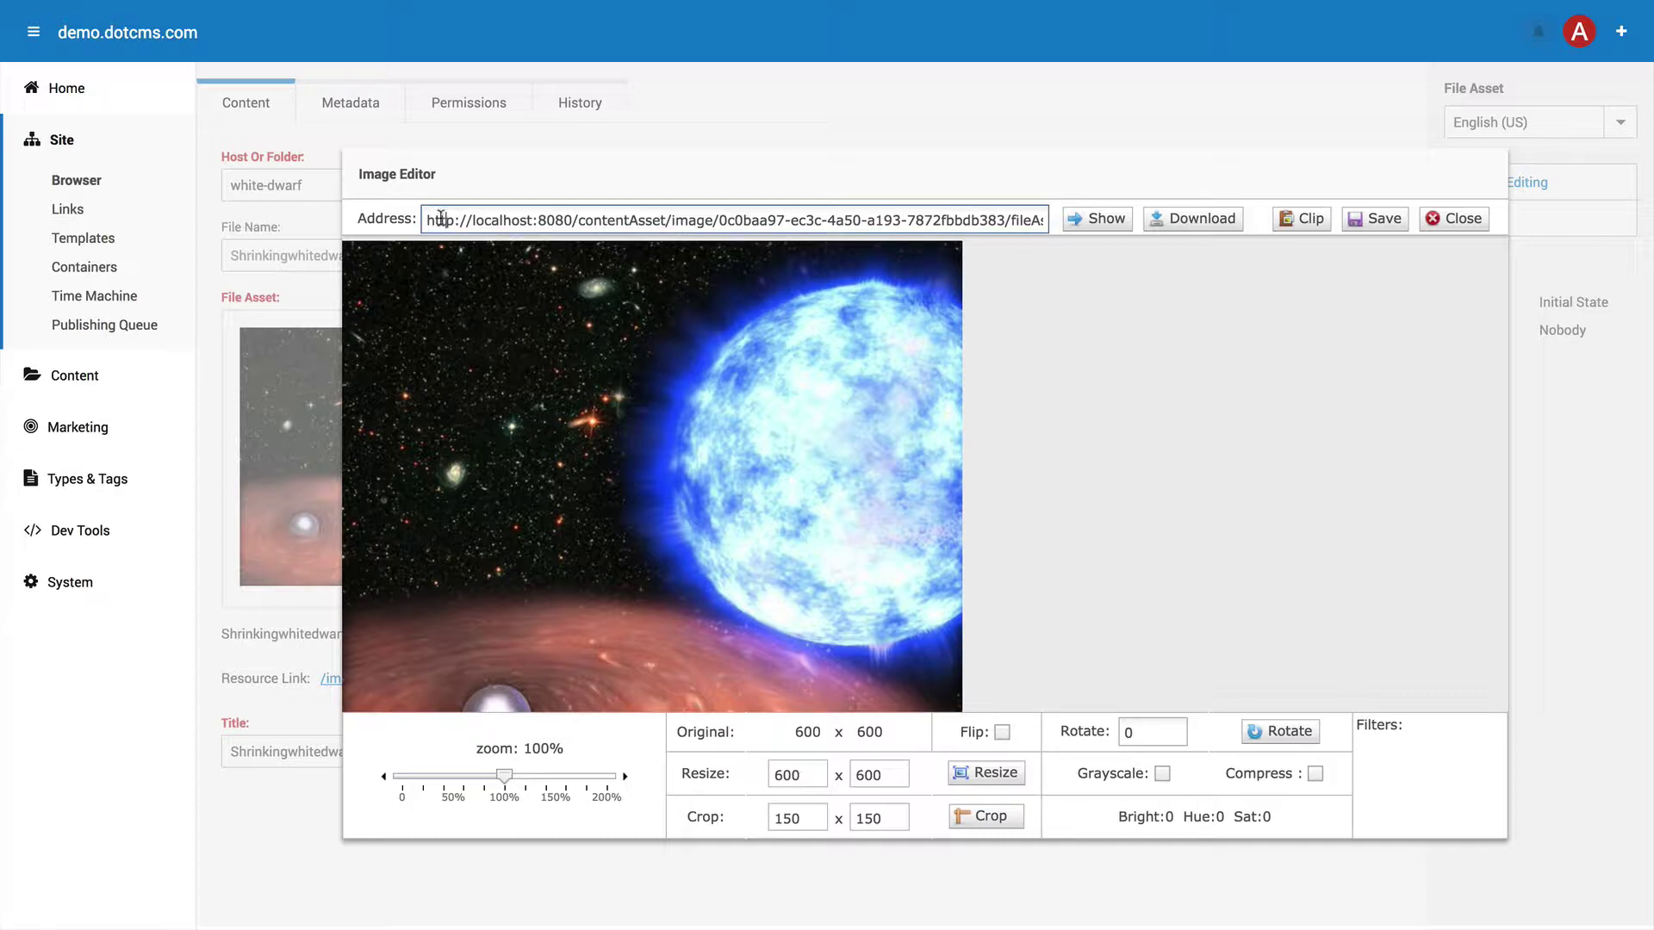
left_click_drag(428, 220, 1131, 245)
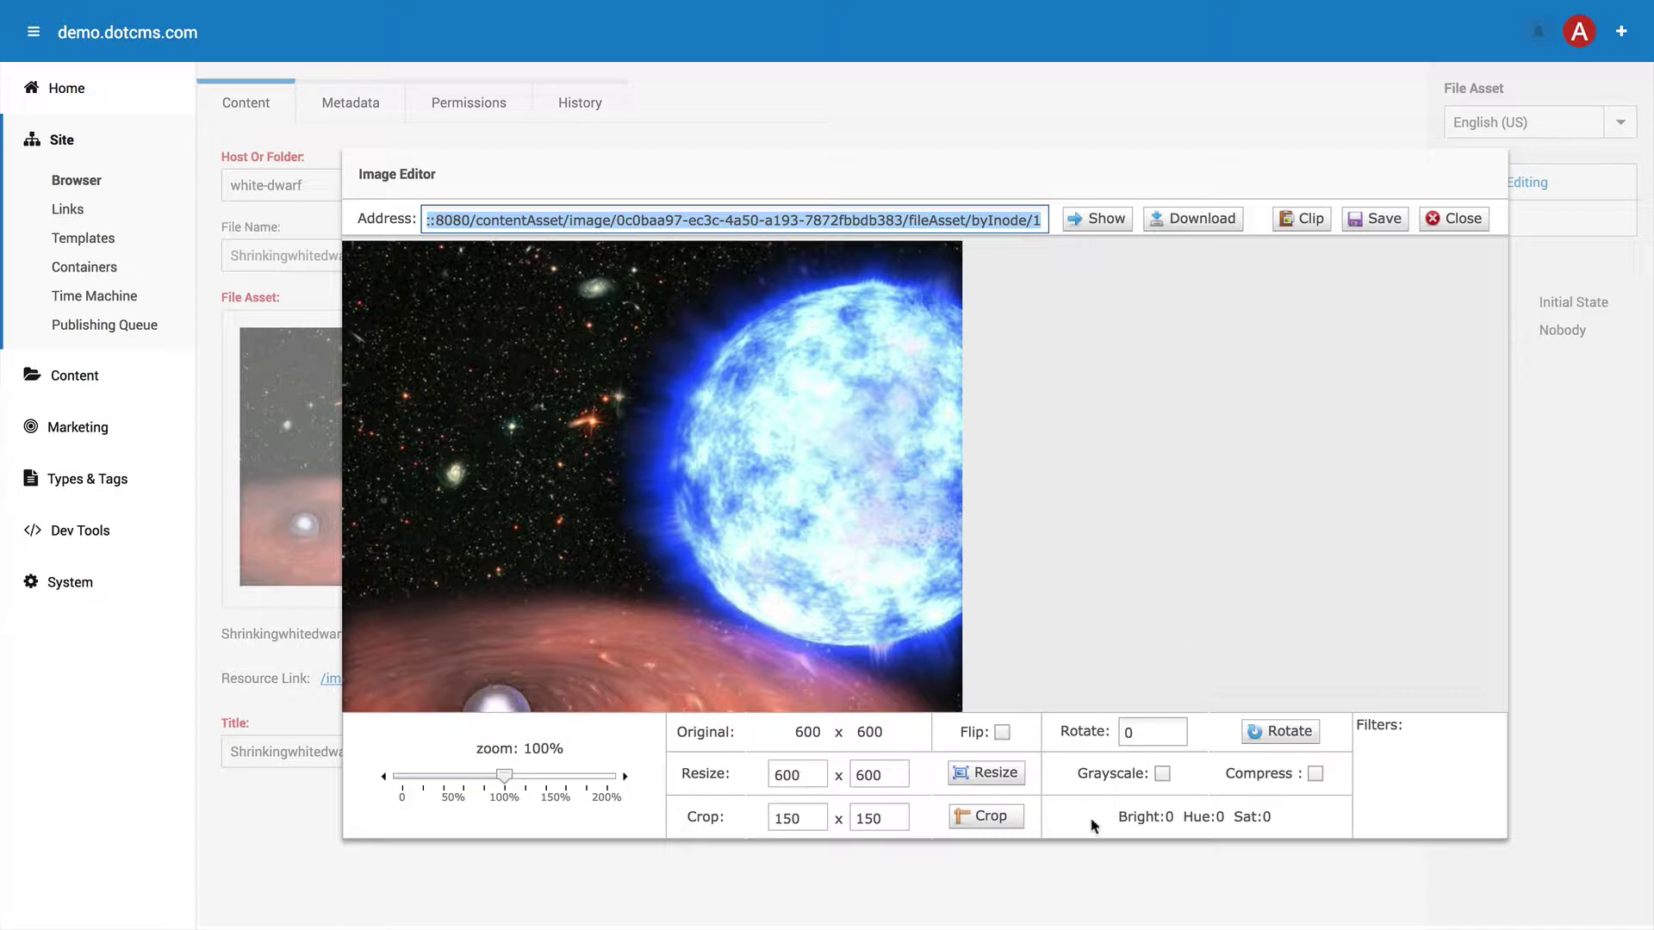
Apply the grayscale filter to the image and open its updated address in a new browser tab.
left_click(1162, 774)
left_click_drag(875, 220, 1111, 234)
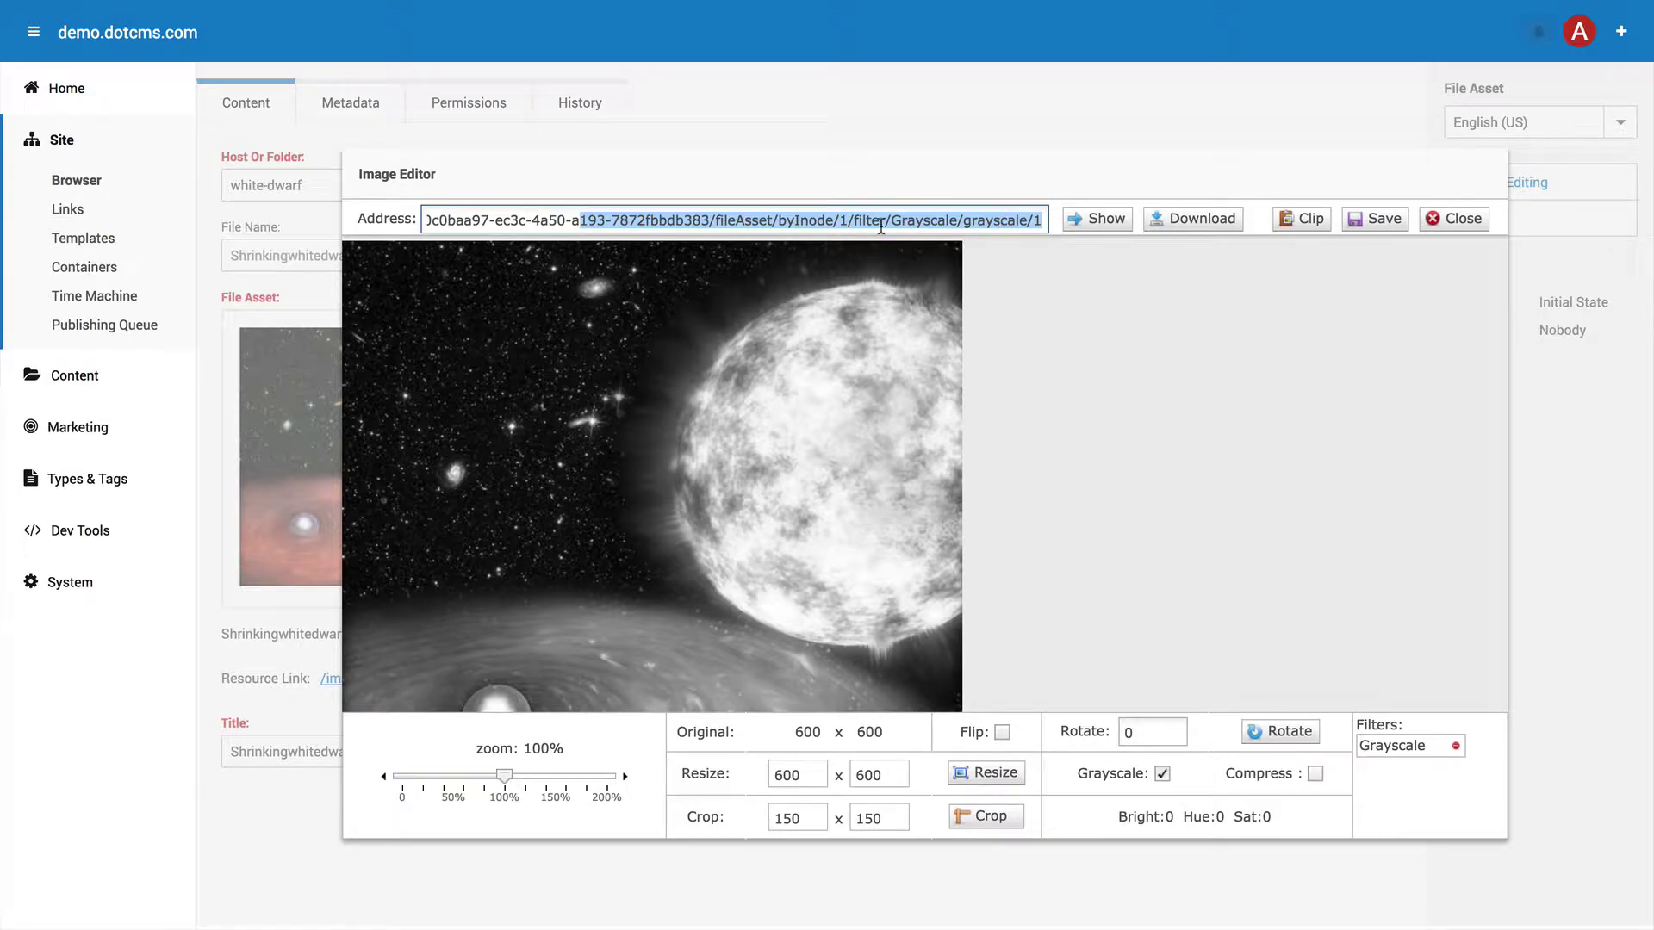
key("super+a")
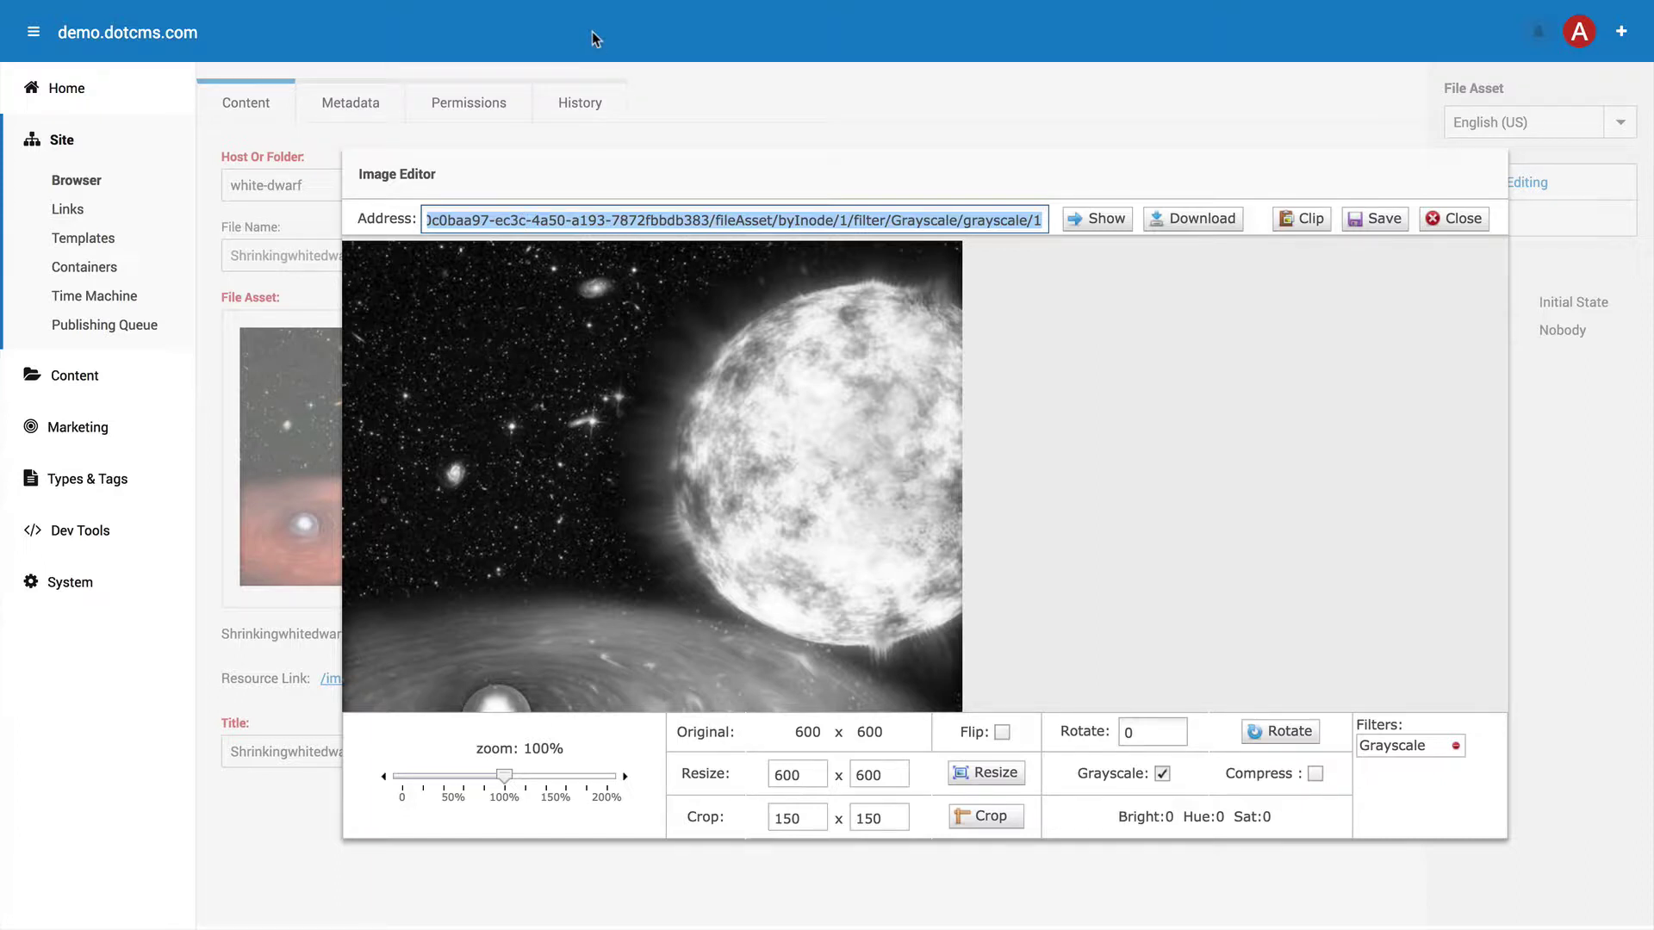
key("super+t")
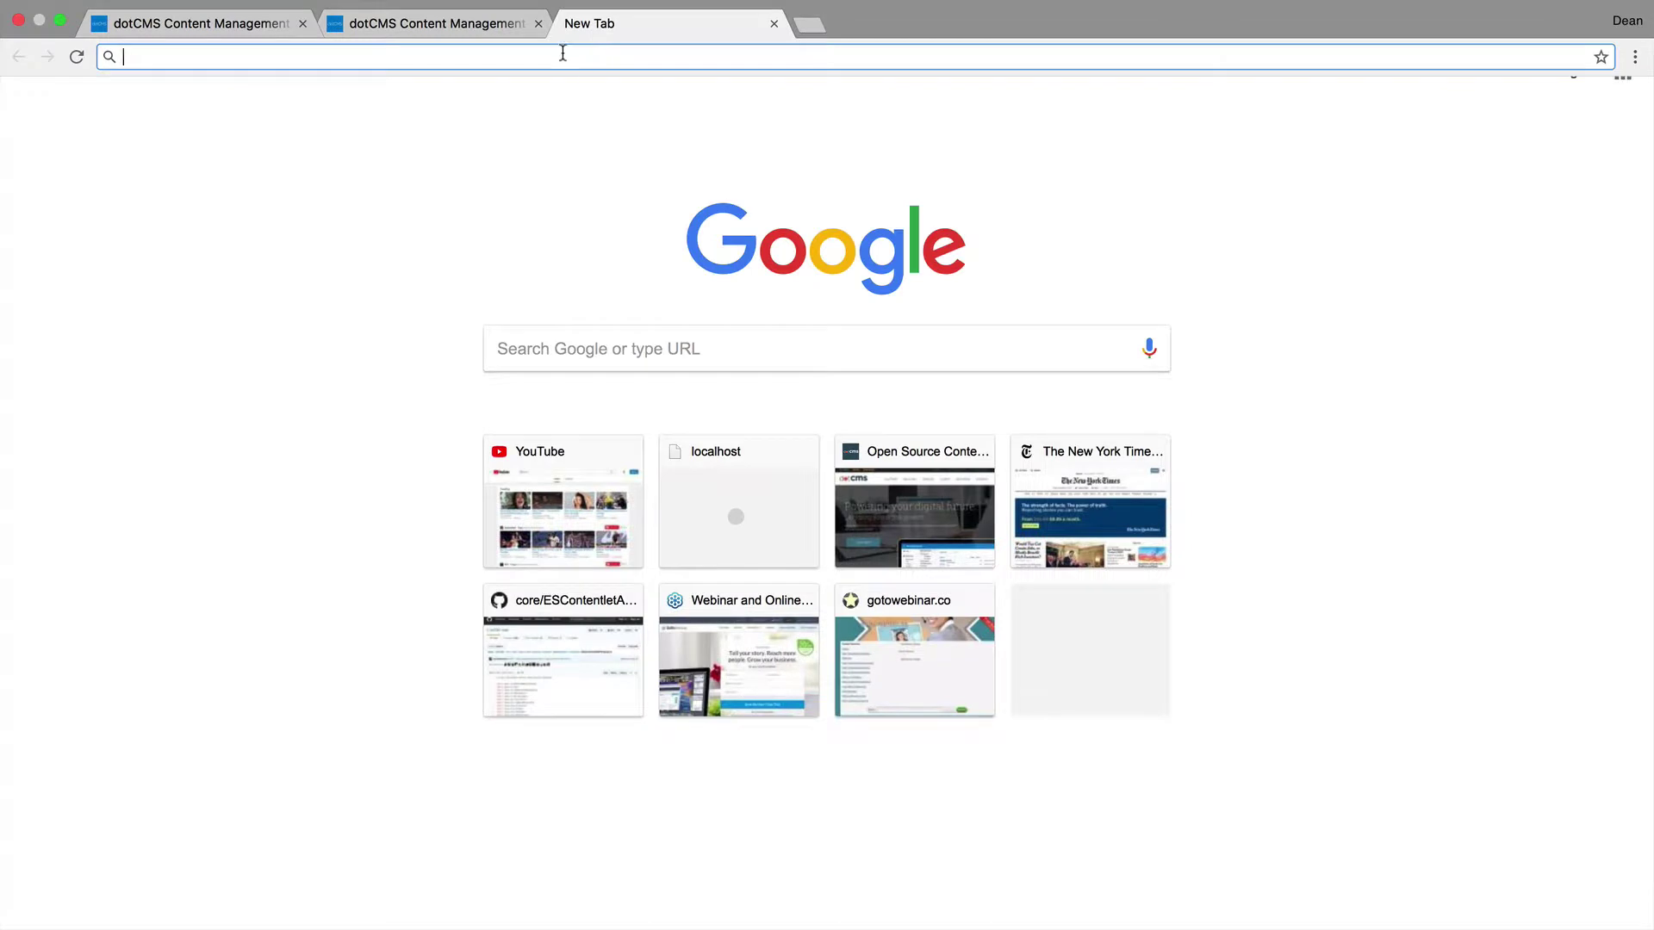
type("http://localhost:8080/contentAsset/image/0c0bae87-ec3c-4a60-a193-7872f0dab380/fileAsset/byInode/1/filter/Grayscale/grayscale/1")
key("Return")
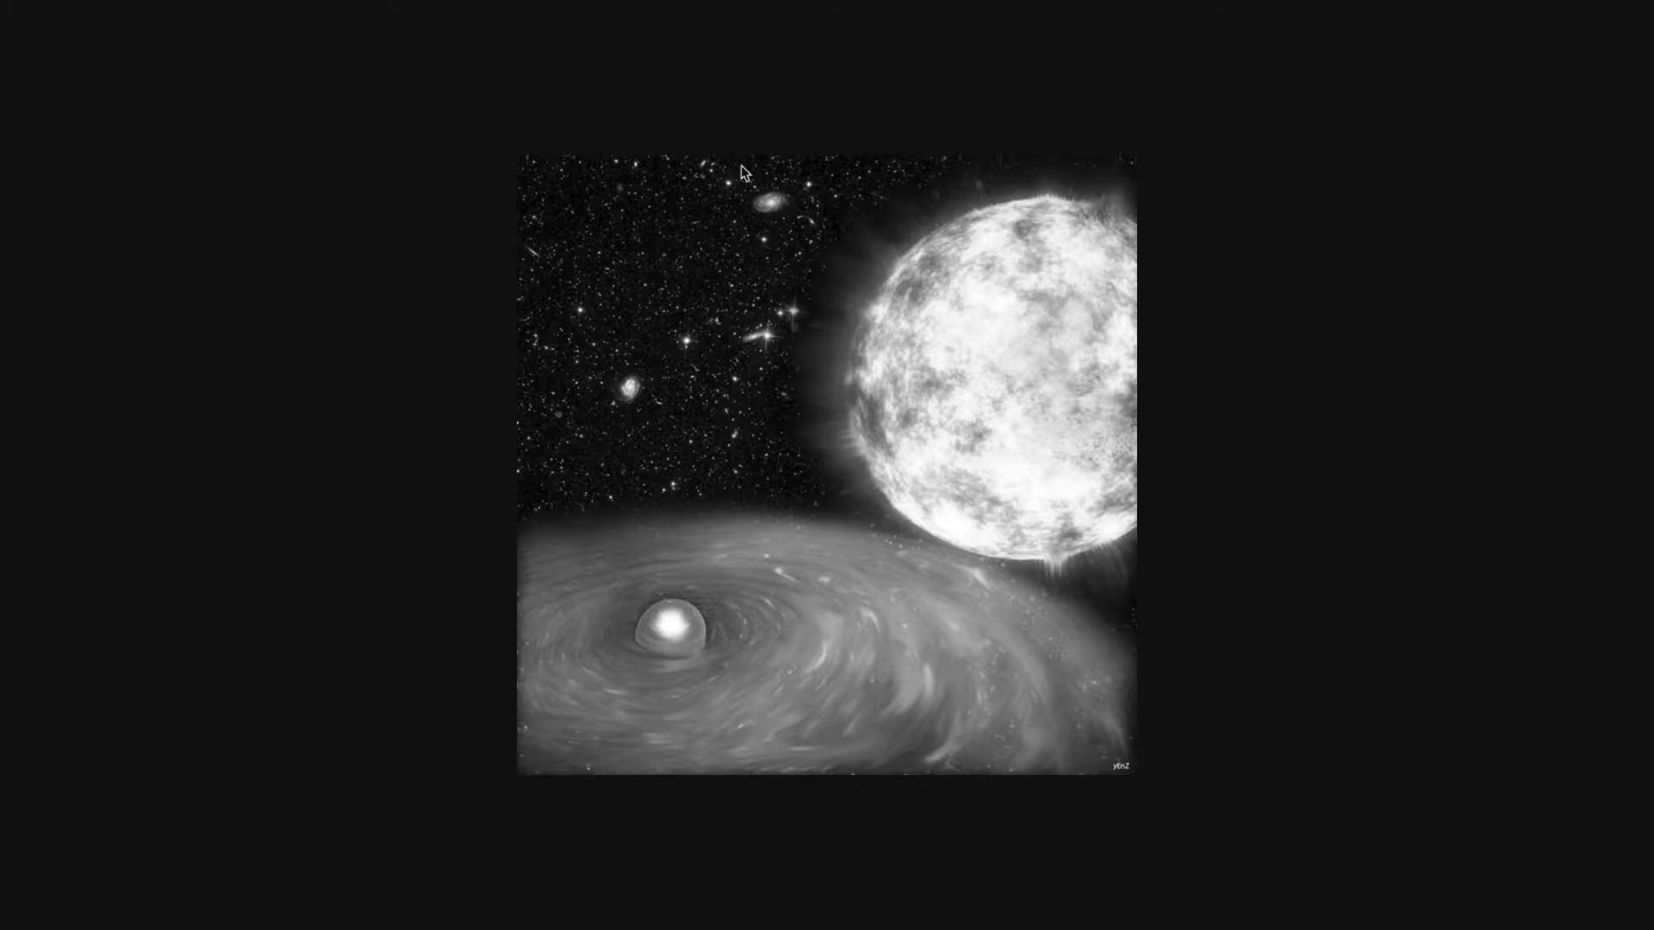
Examine the Grayscale/grayscale/1 part of the image URL, close that tab and reselect the address in the image editor.
mouse_move(748, 8)
left_click(870, 80)
left_click(869, 80)
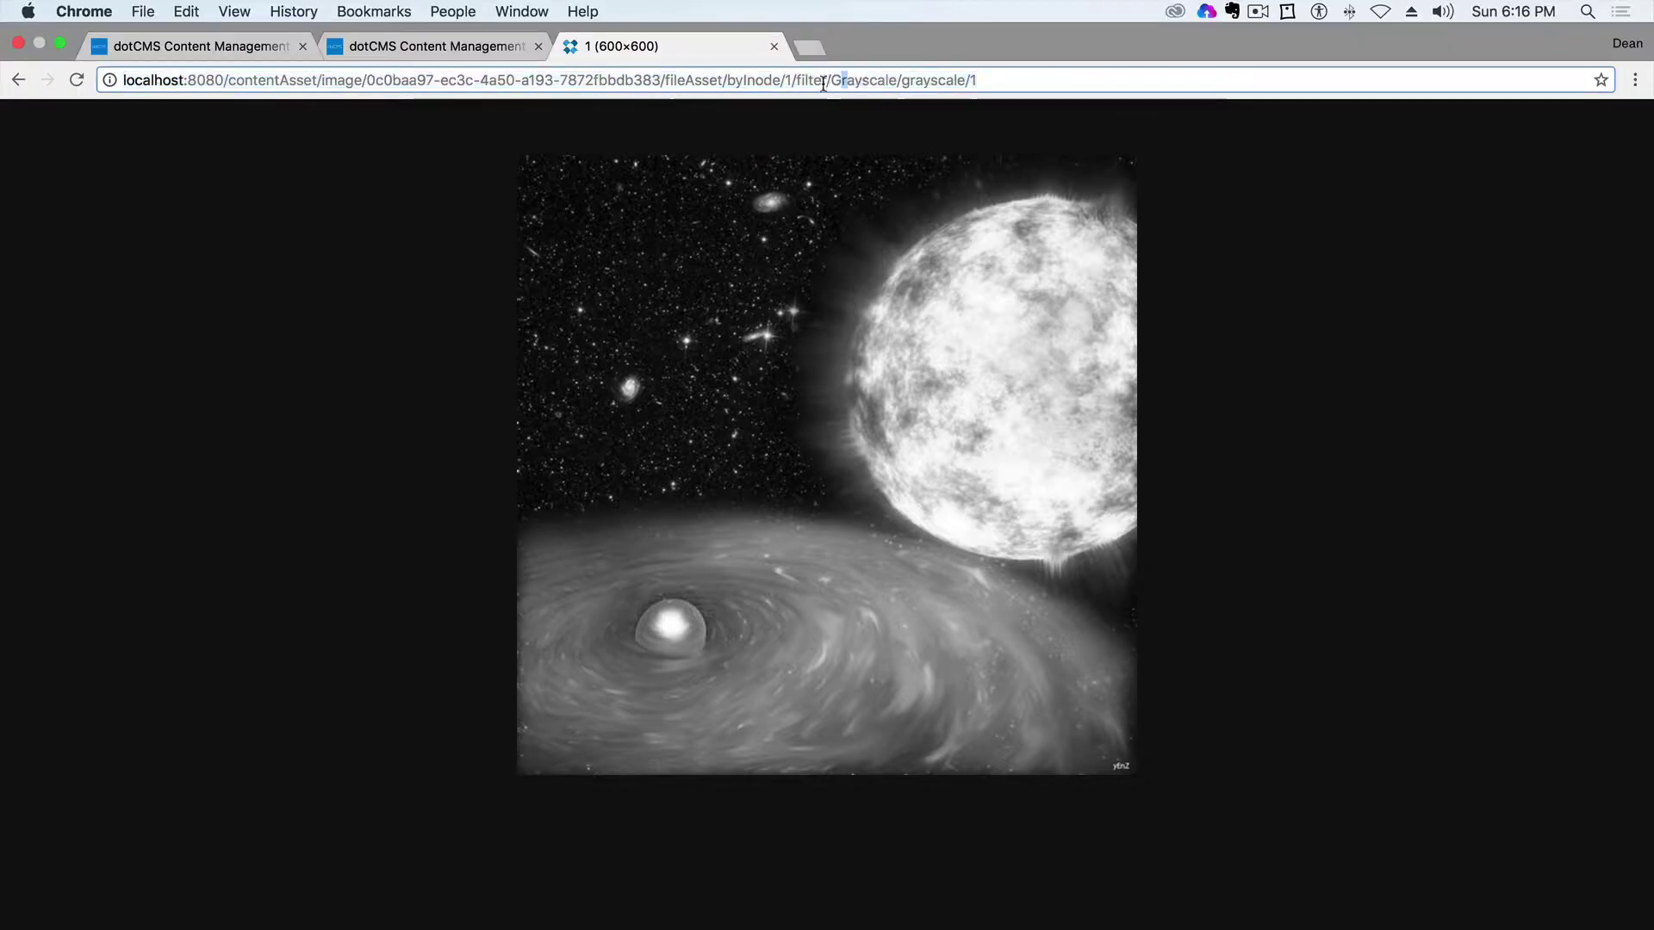
left_click_drag(831, 80, 991, 80)
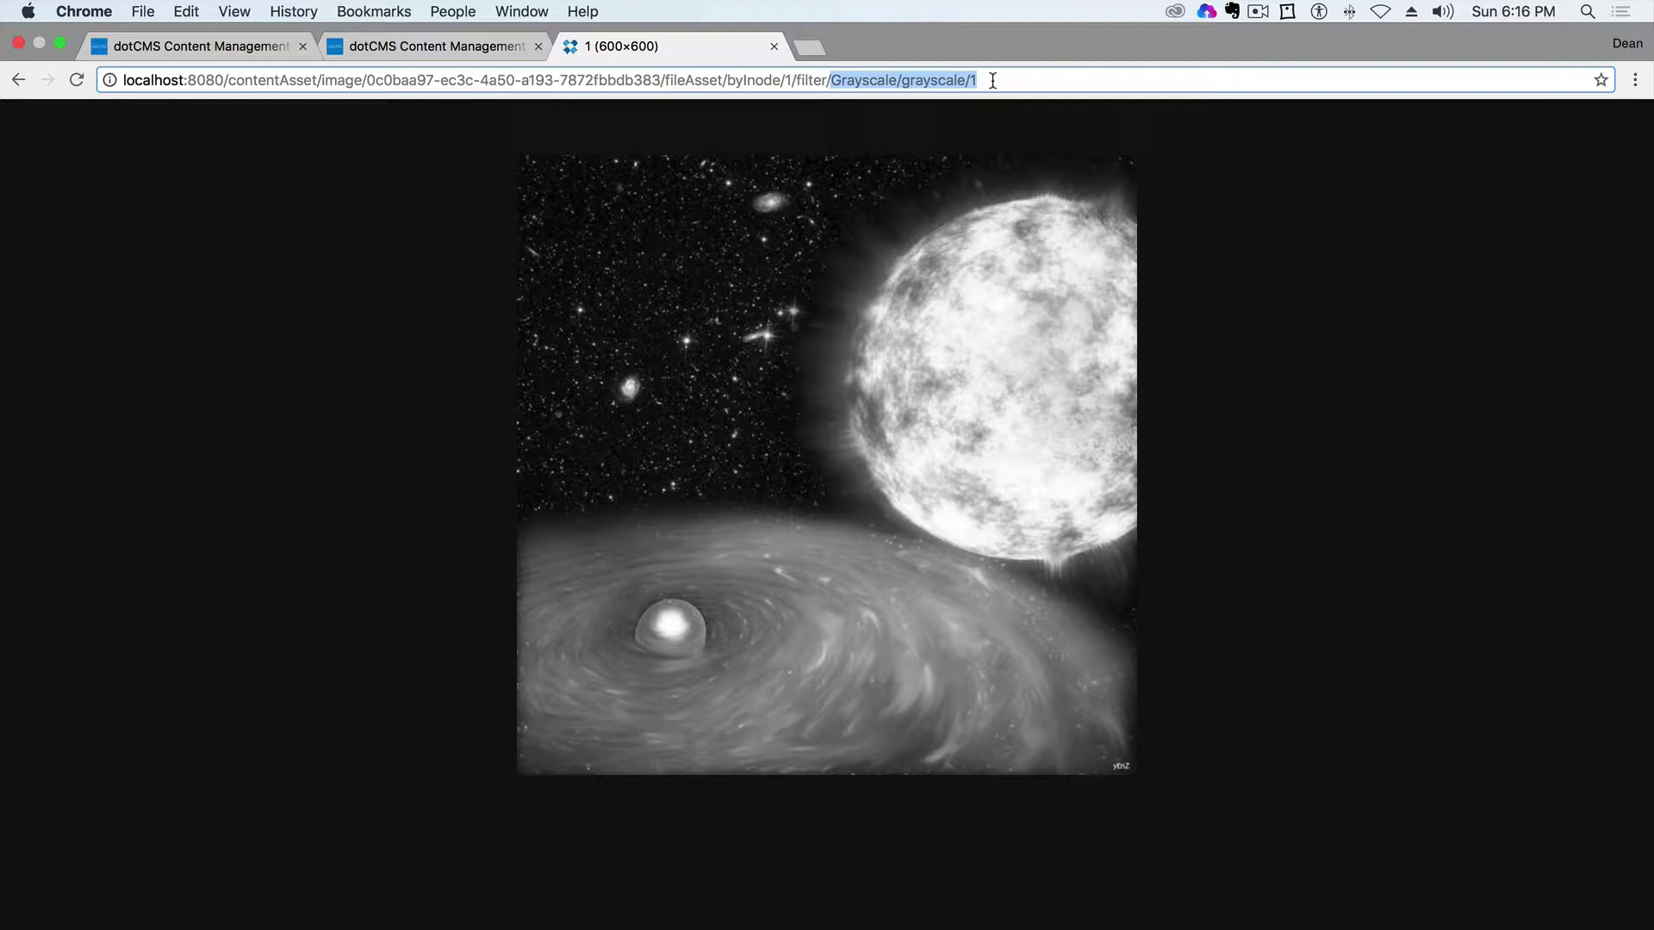
left_click(773, 46)
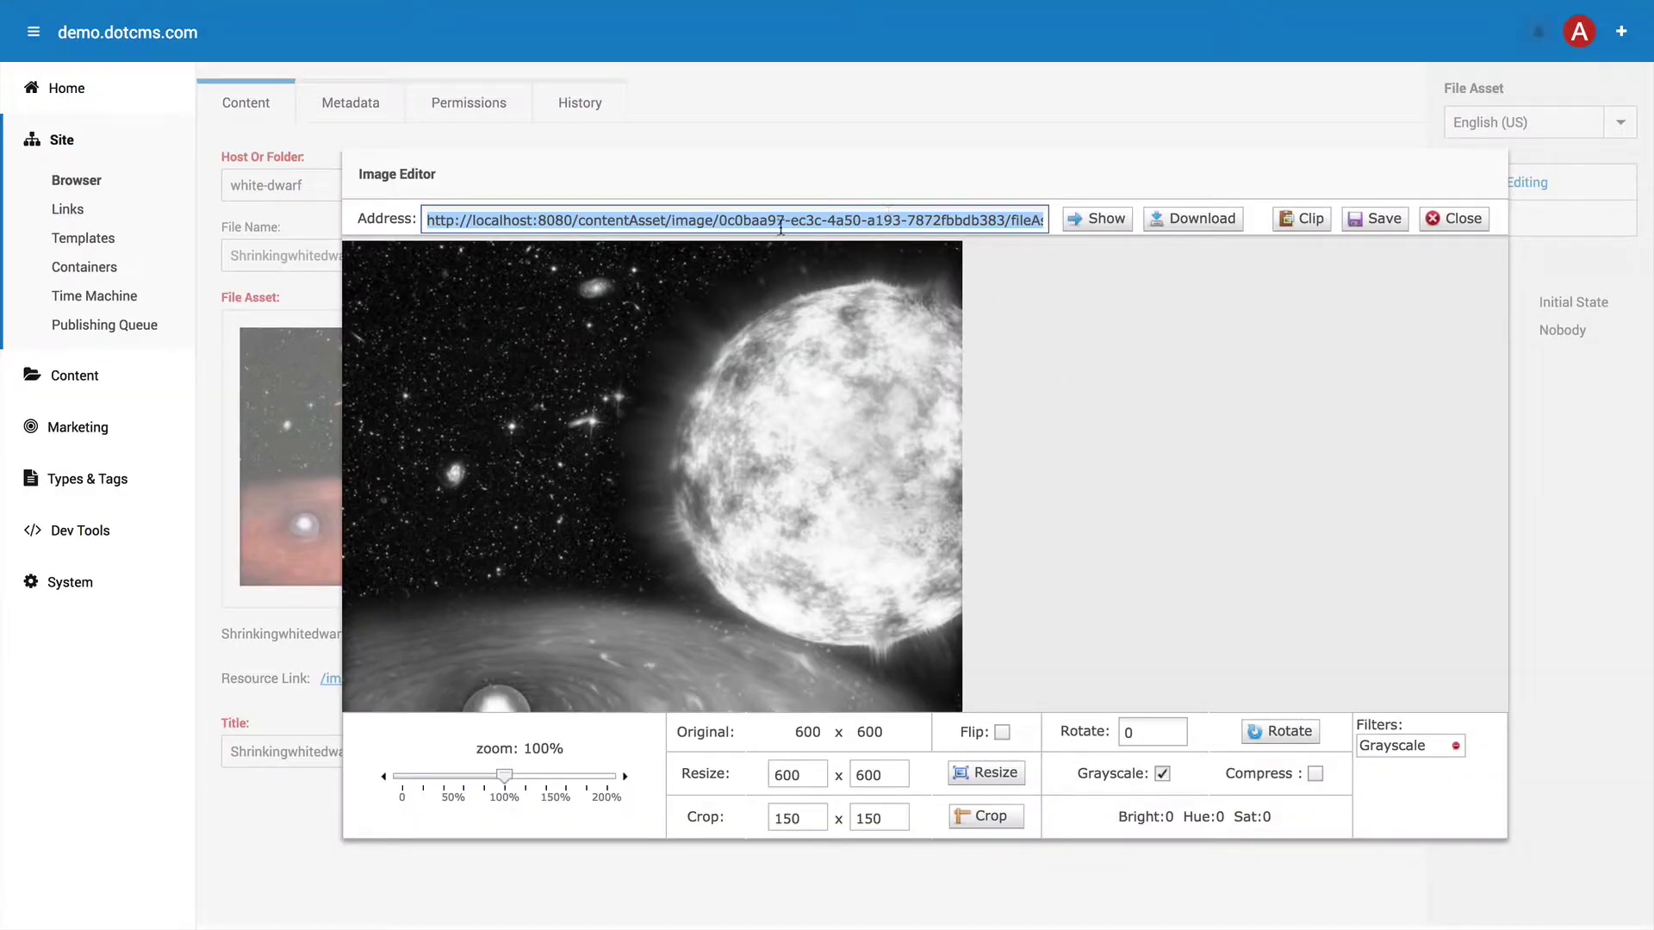
left_click(587, 222)
left_click_drag(484, 222, 1088, 245)
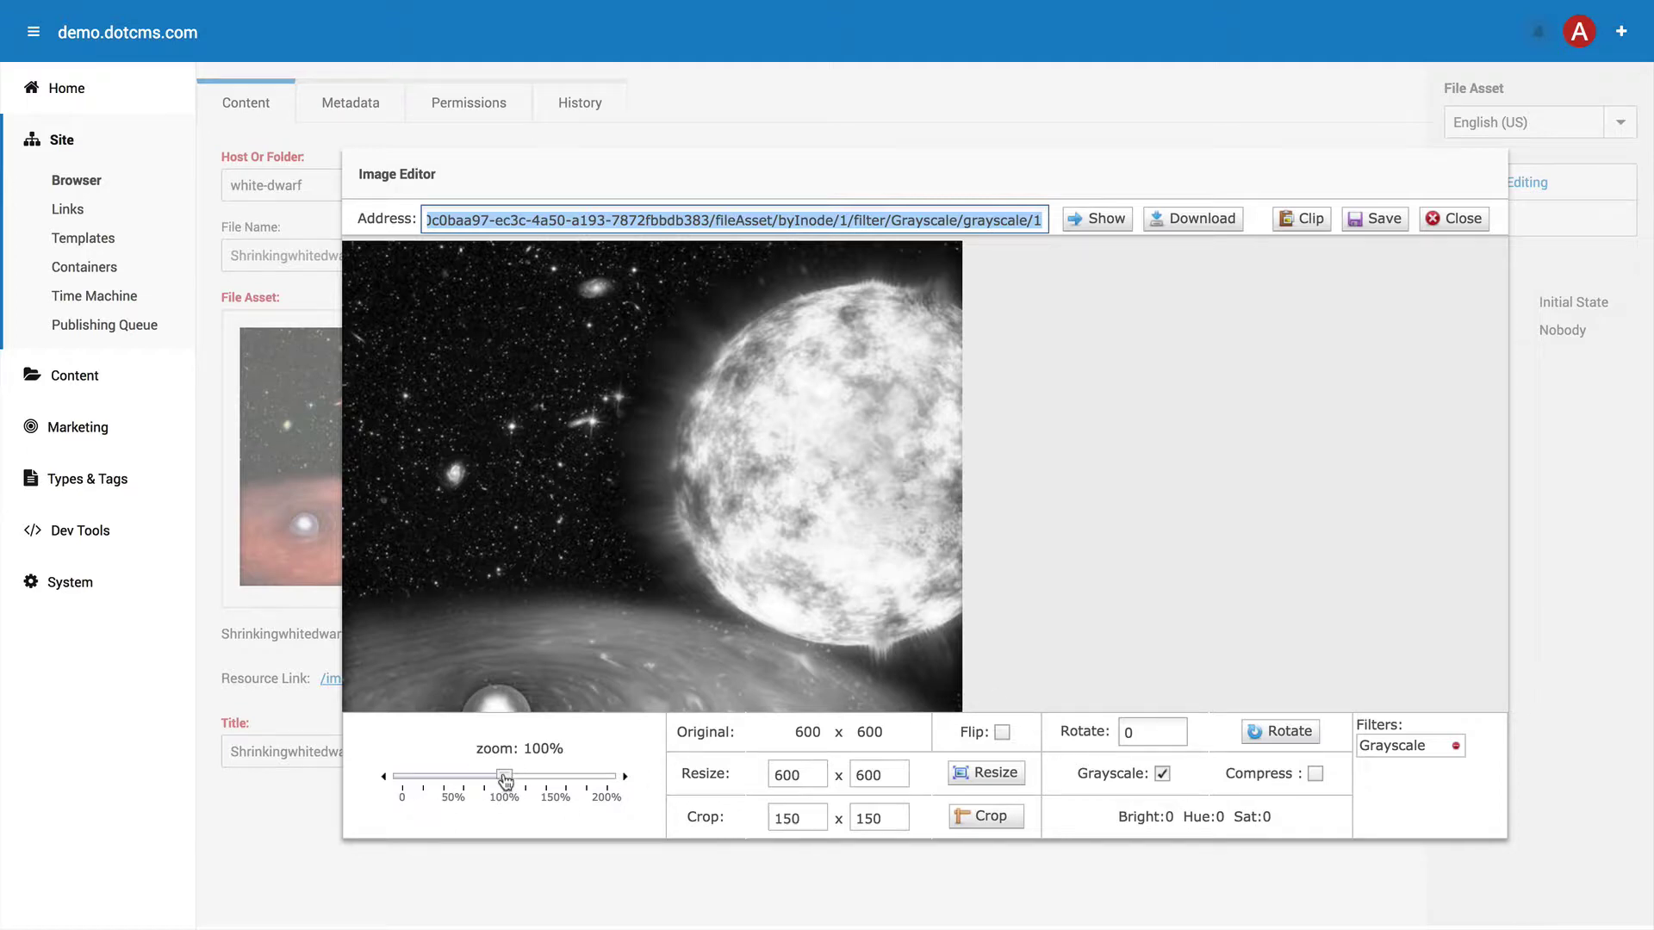
Scale the image down to 43%, giving 258 x 258, and compare it with the original dimensions.
left_click_drag(505, 782, 447, 782)
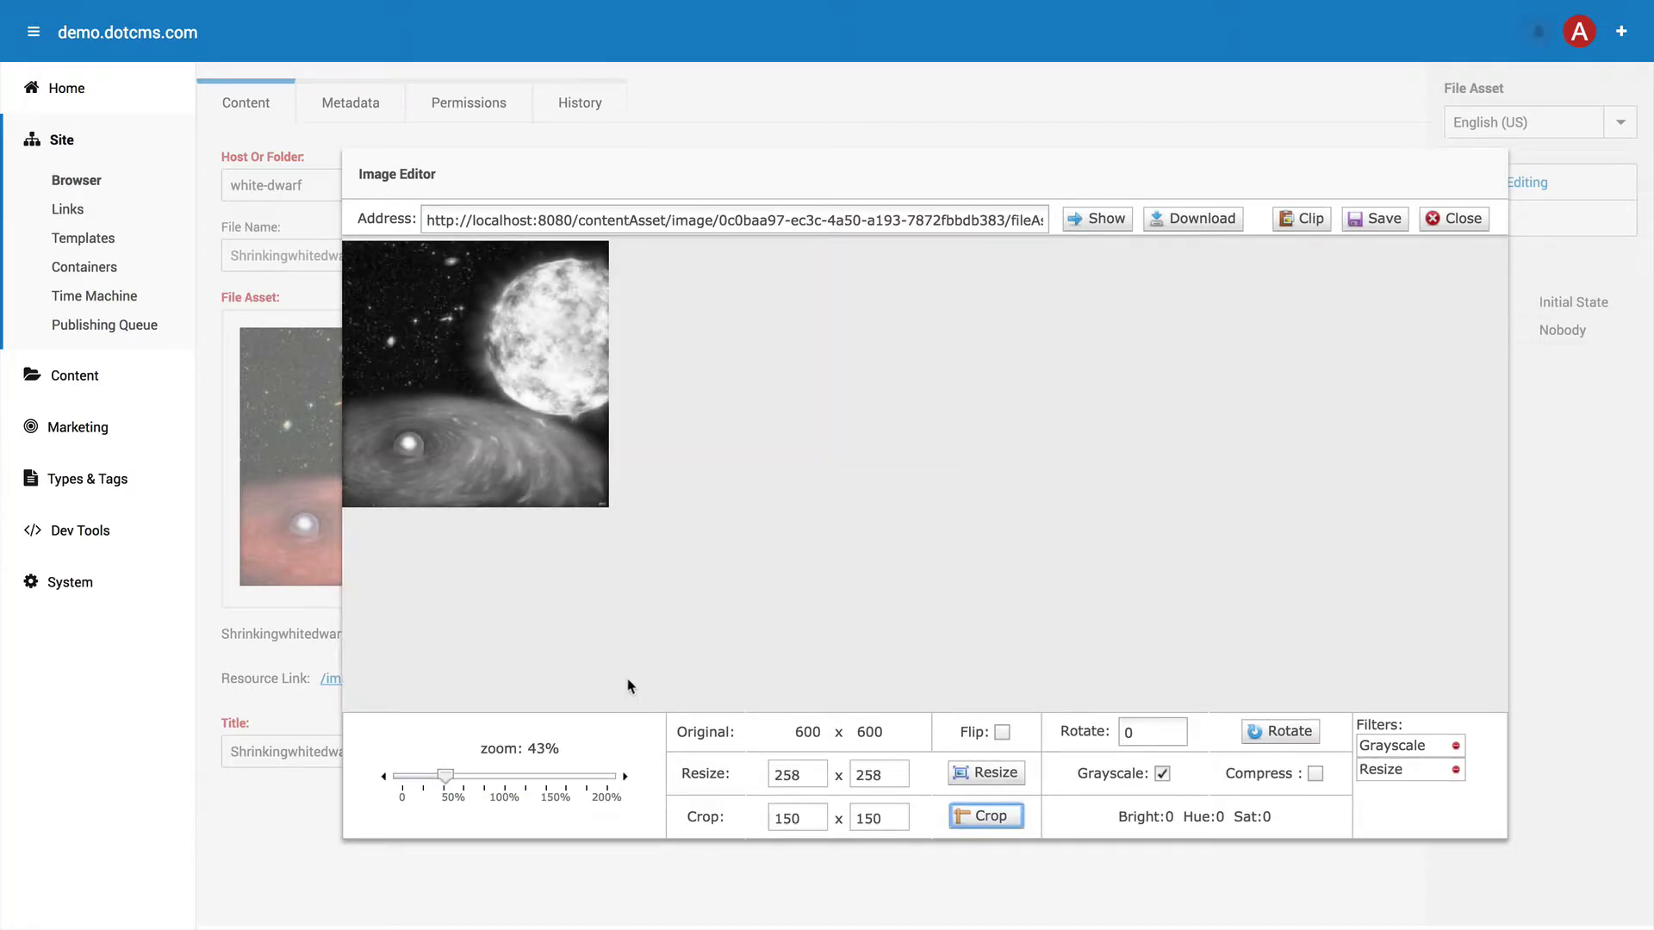
double_click(798, 776)
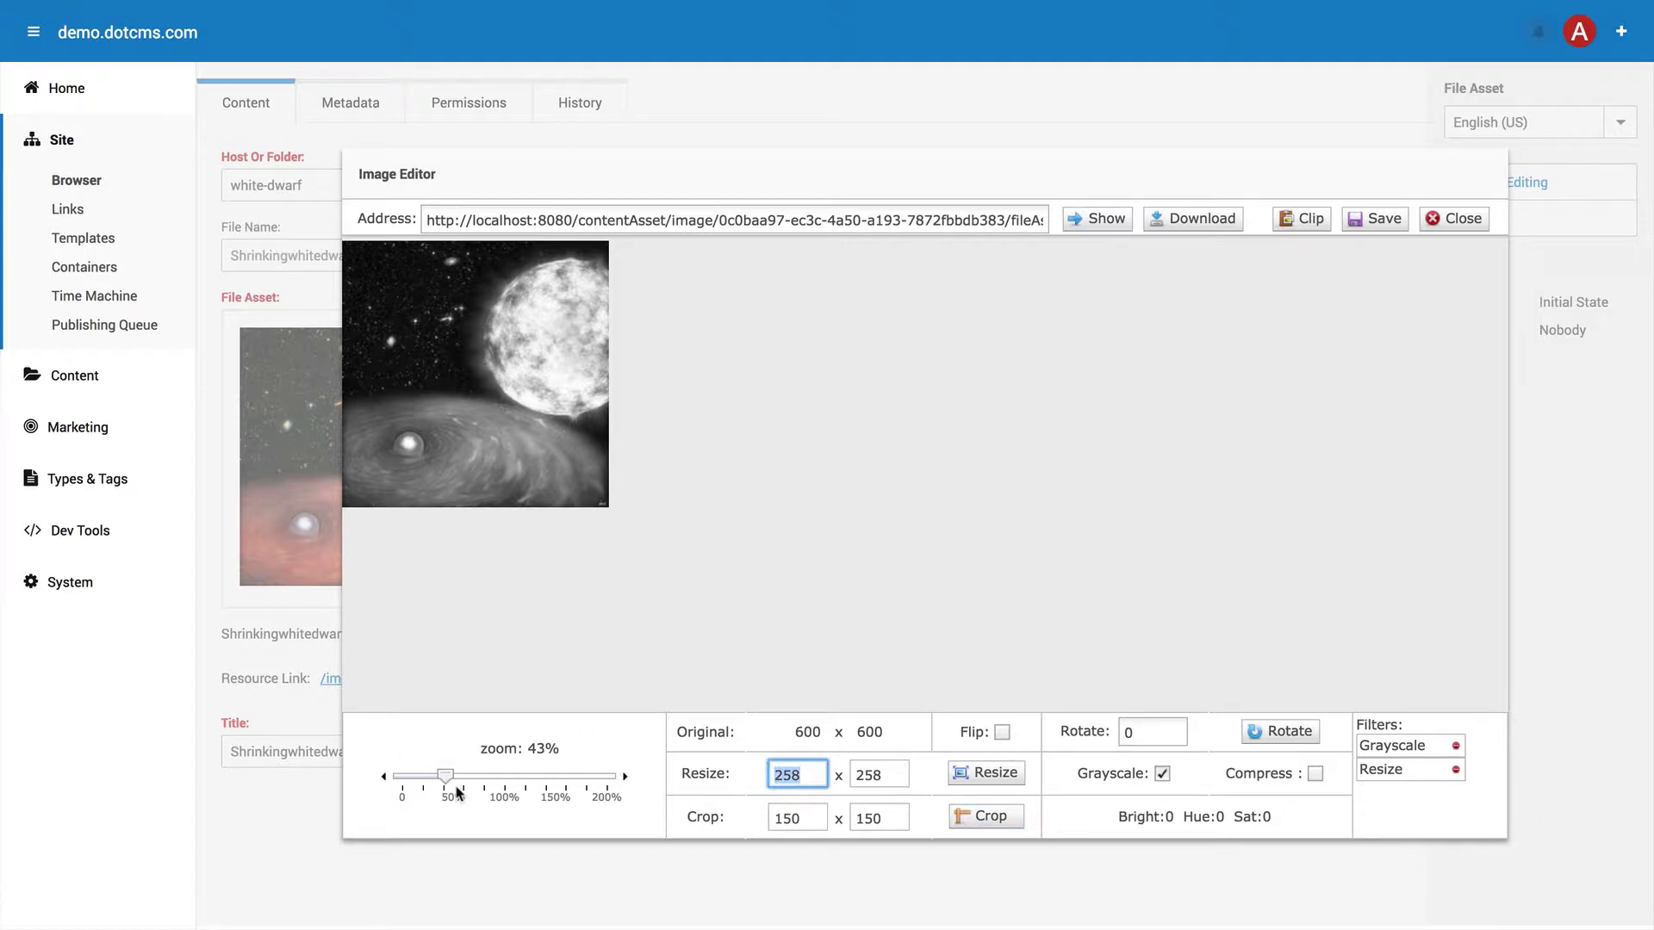
left_click_drag(865, 731, 794, 732)
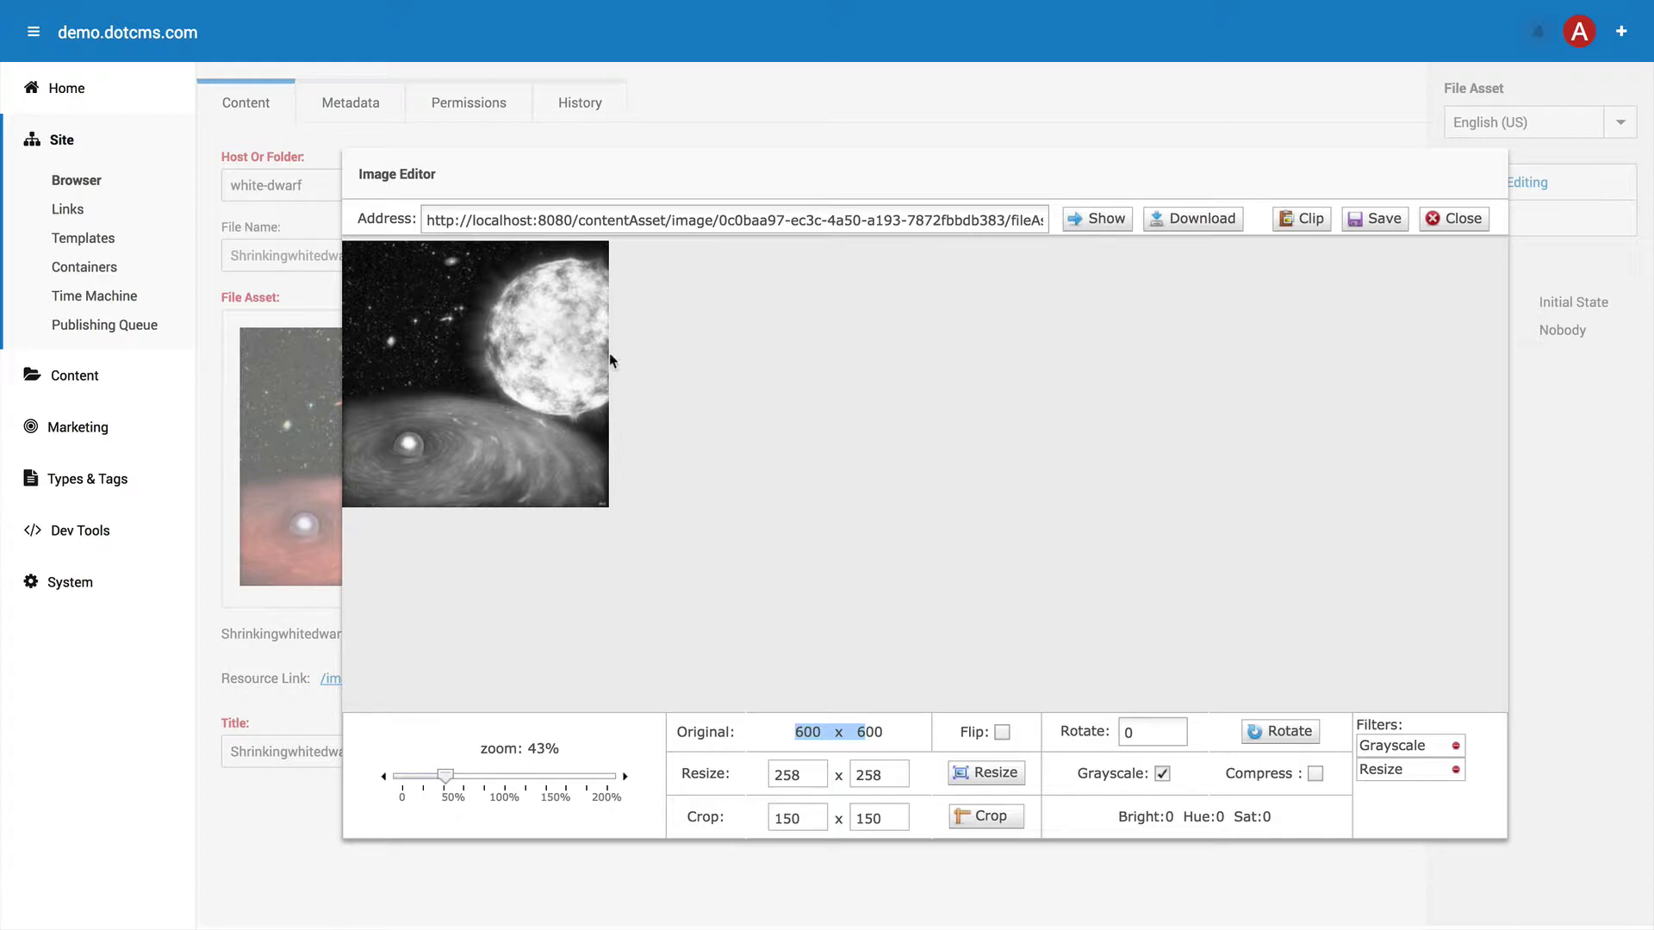
Remove the grayscale filter, and flip the image horizontally and back again.
left_click(1163, 773)
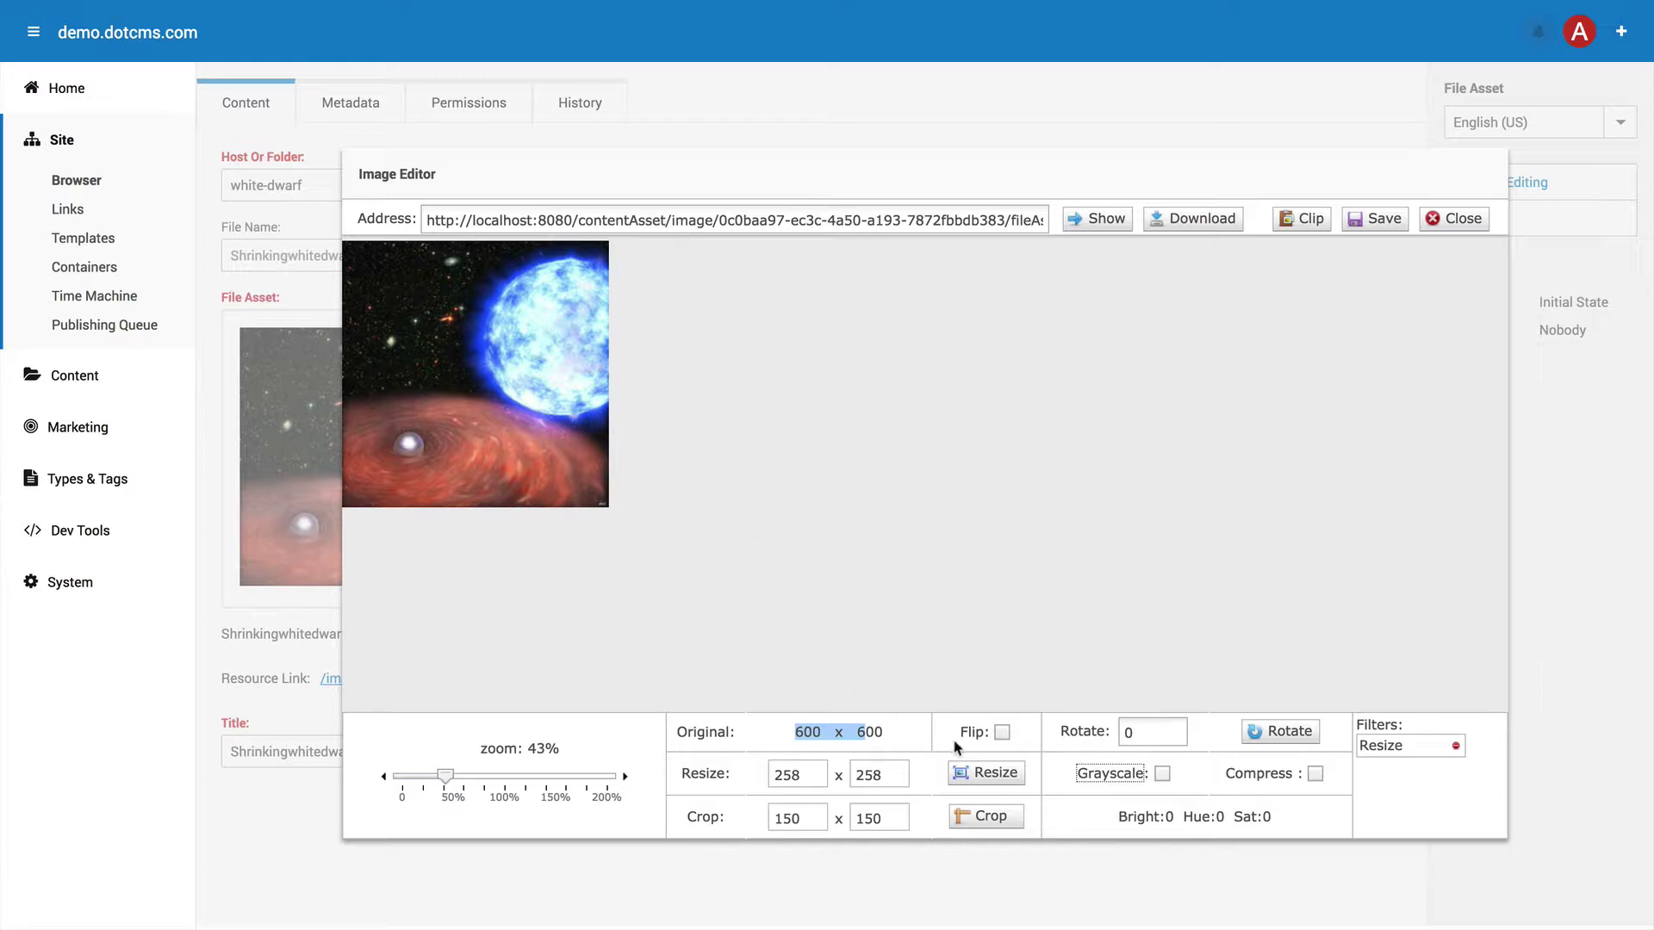
left_click(1003, 733)
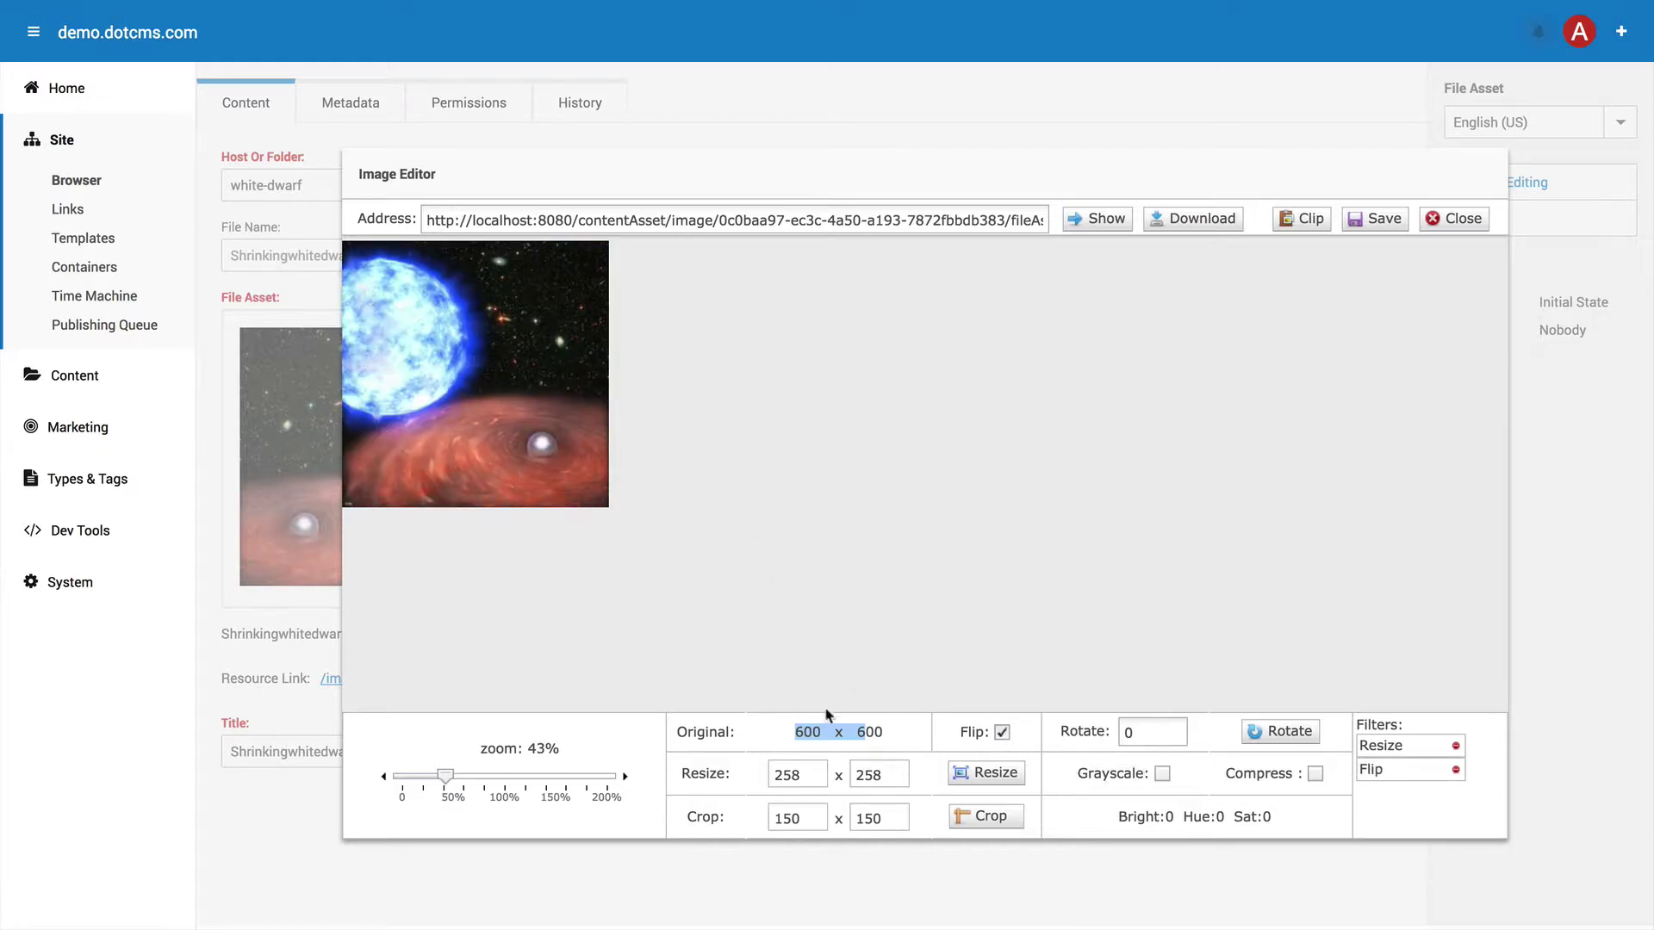
left_click(1003, 733)
Try rotating the image by -45 degrees and compressing it, removing each filter again.
left_click(1130, 731)
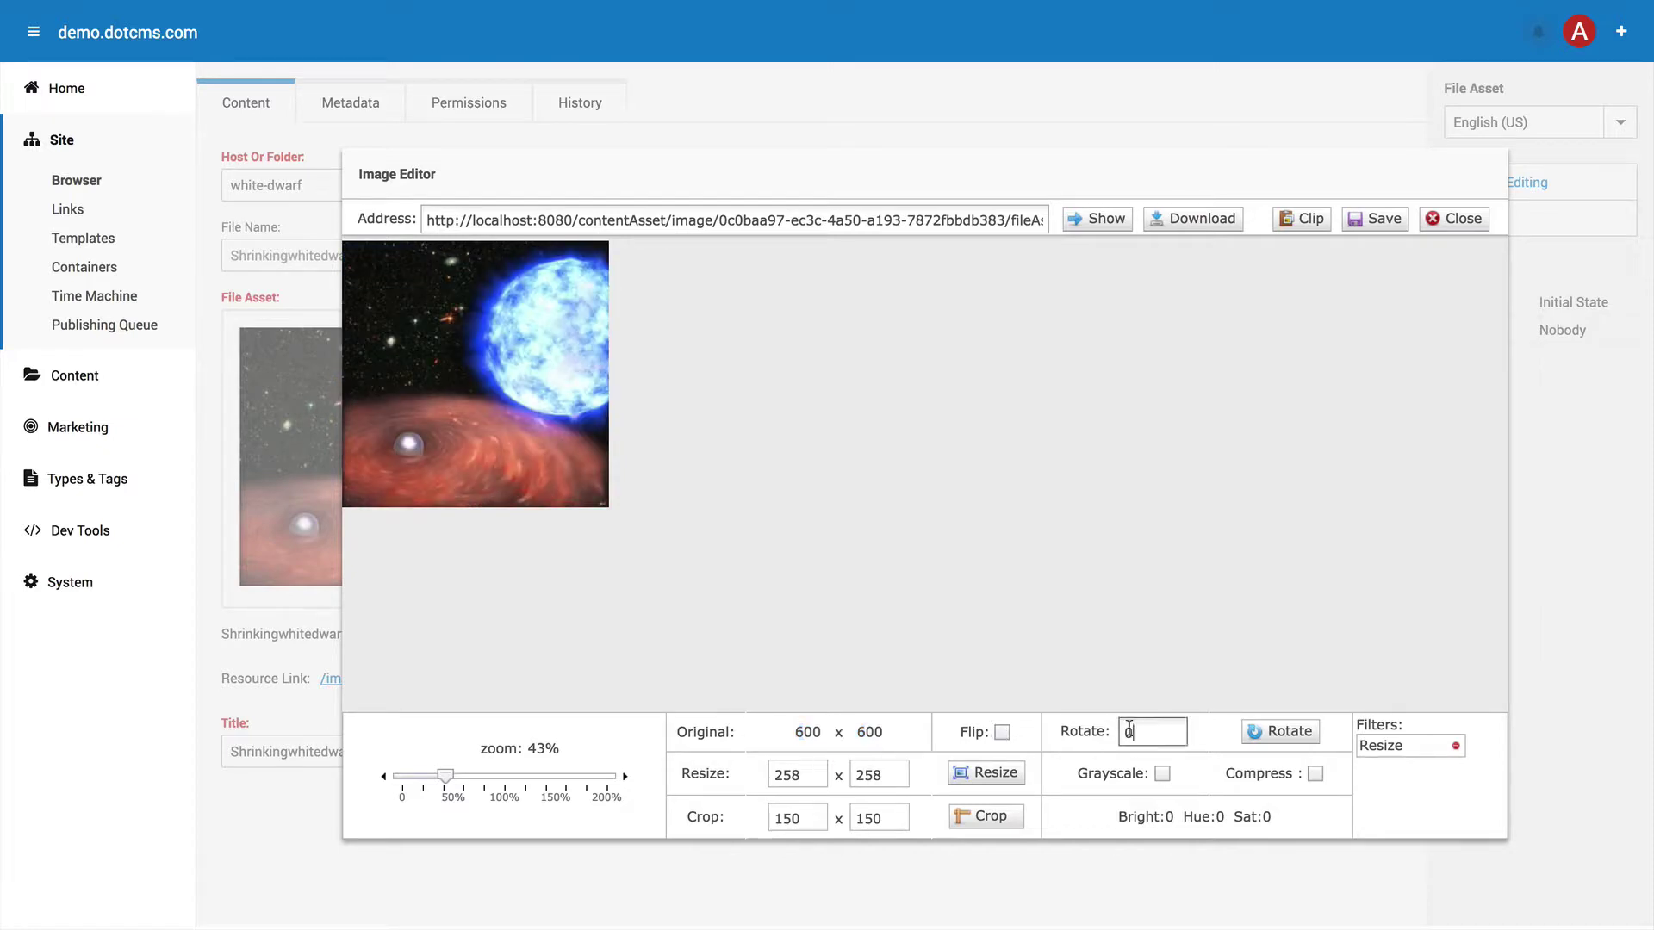
left_click_drag(1130, 731, 1106, 724)
type("-45")
left_click(1287, 738)
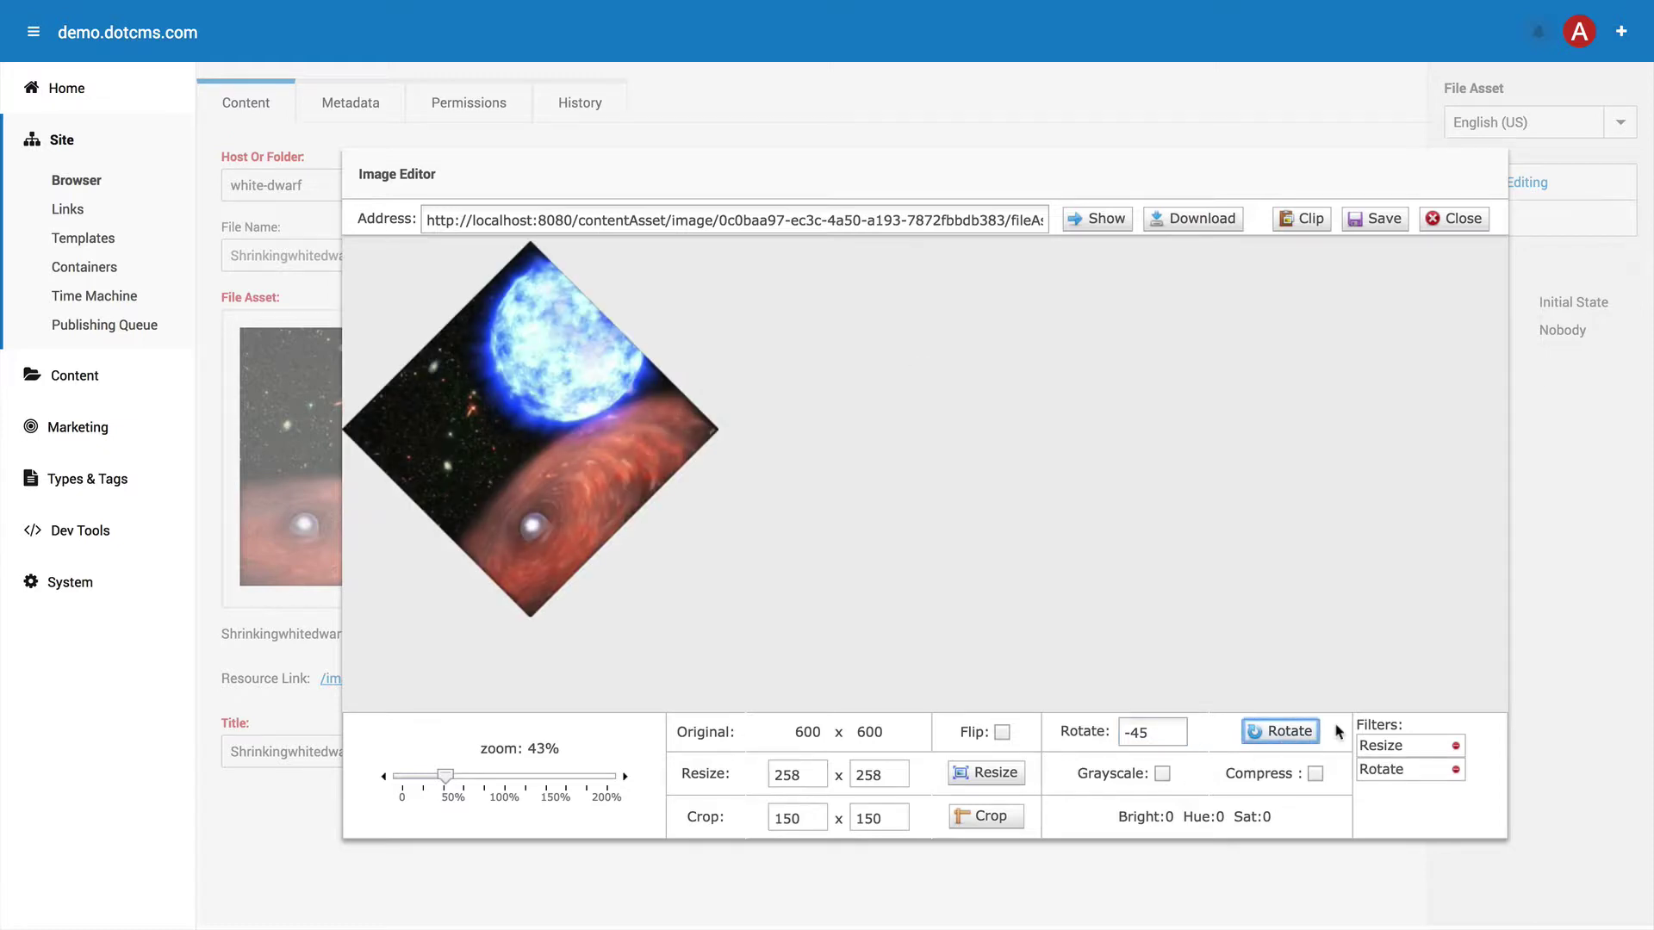
left_click(1455, 772)
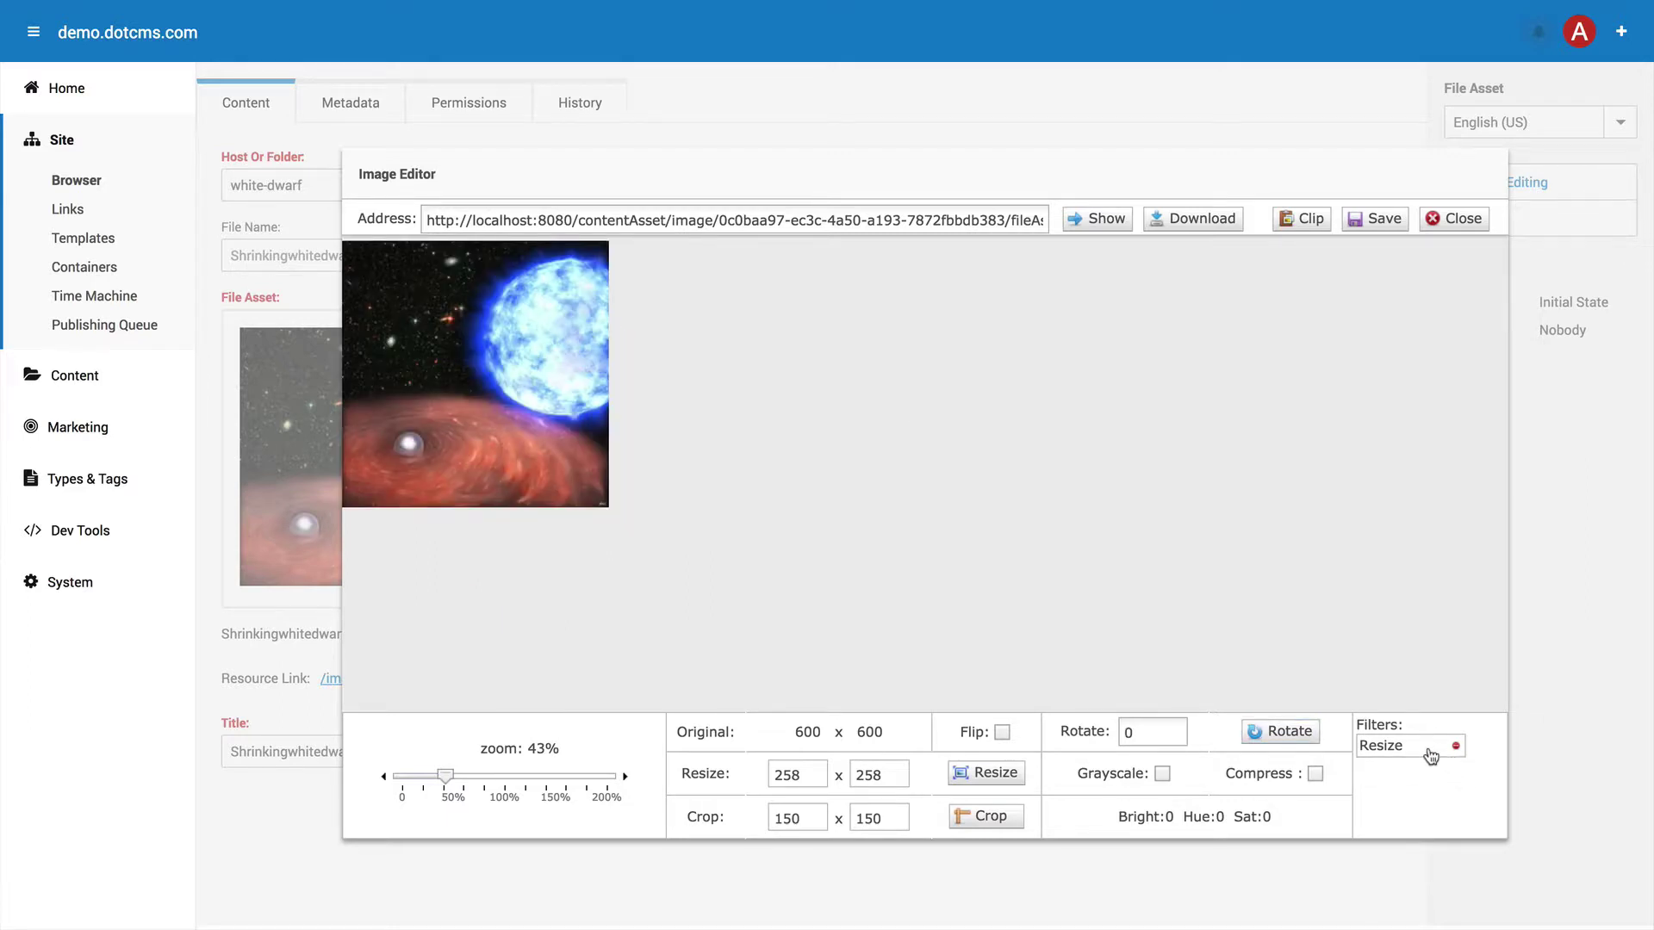
left_click(1315, 774)
left_click(1456, 770)
Apply a color adjustment with brightness 21 and hue -8 to the image, and remove the Hsb filter.
left_click(1190, 823)
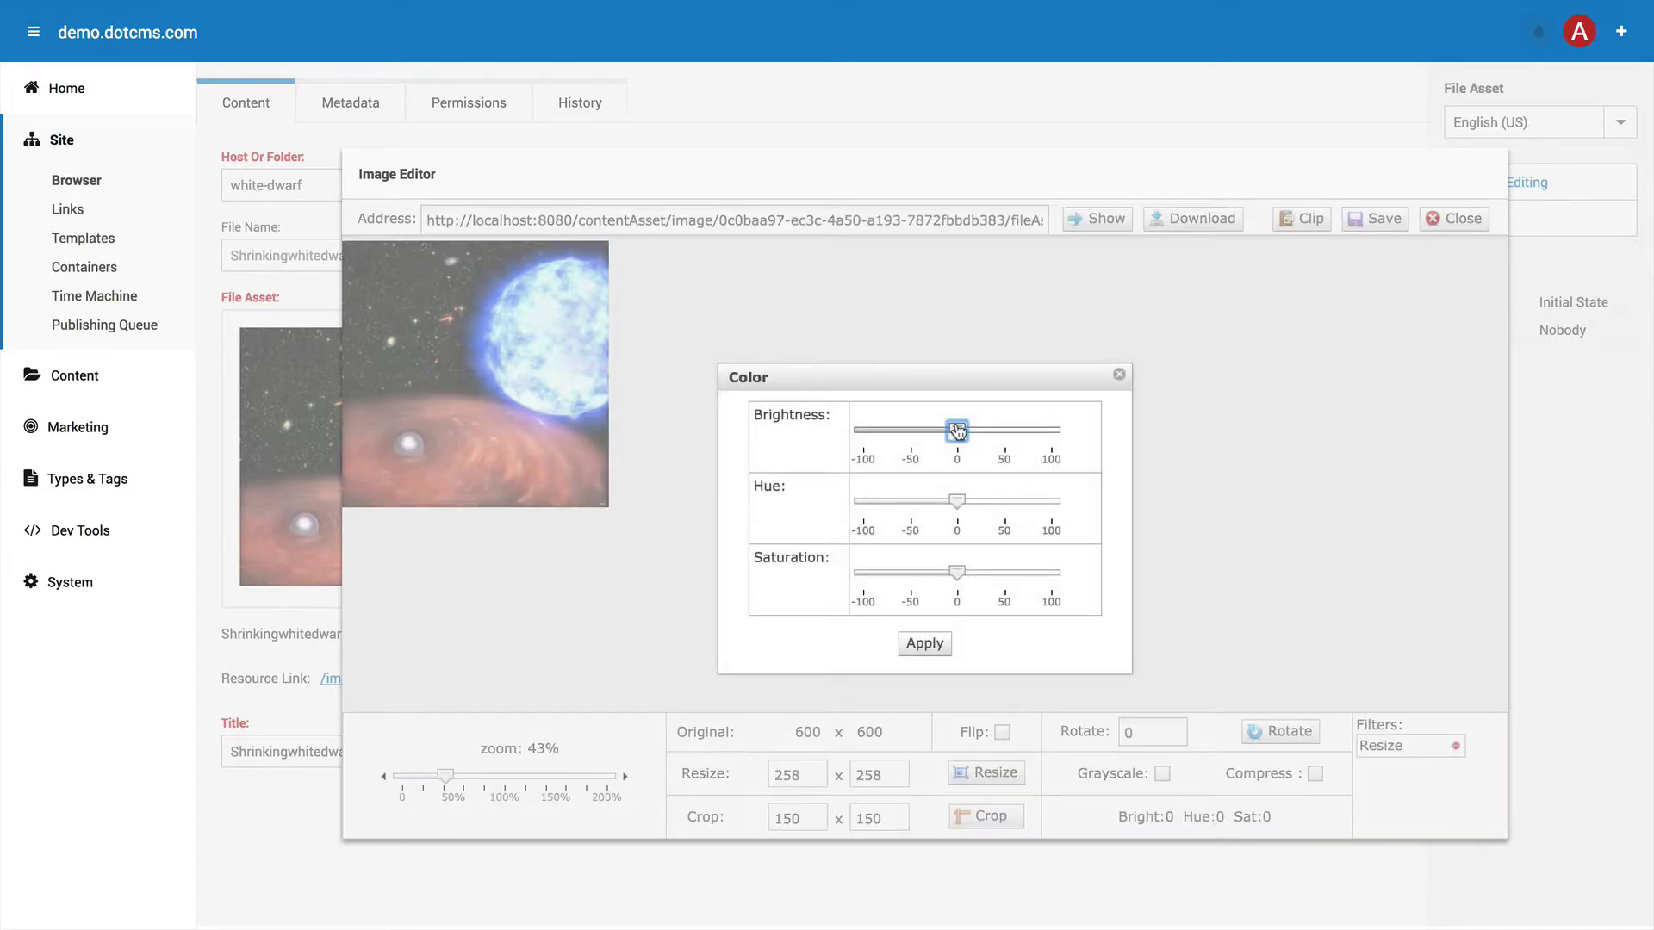
left_click_drag(957, 431, 977, 431)
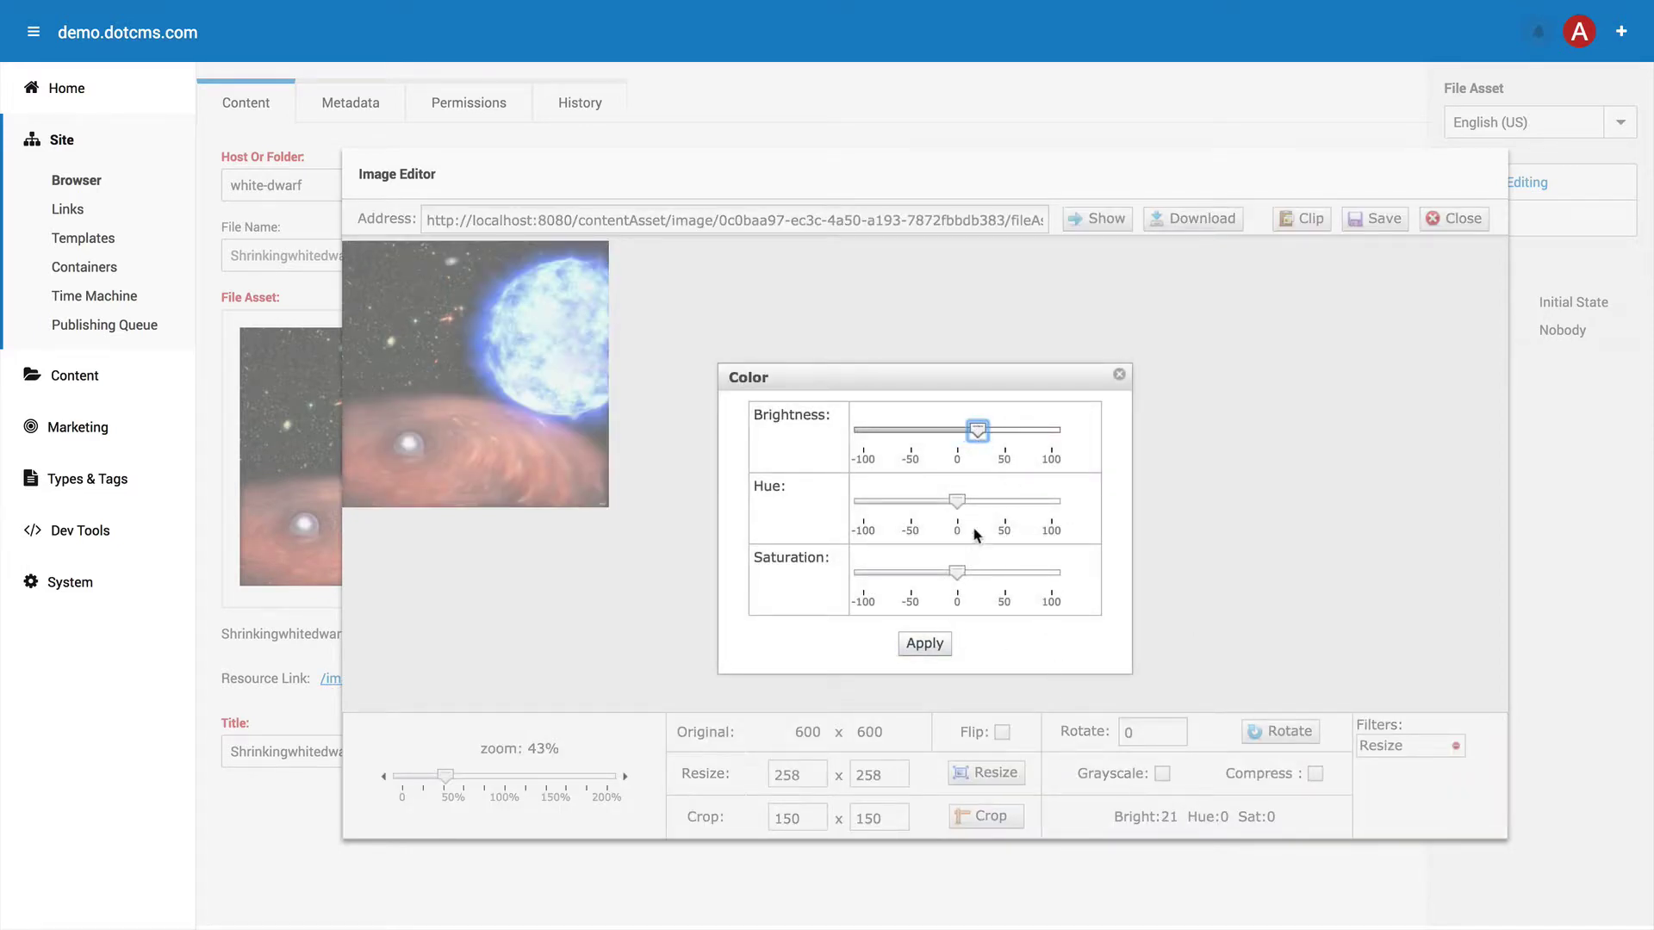
left_click_drag(957, 501, 948, 503)
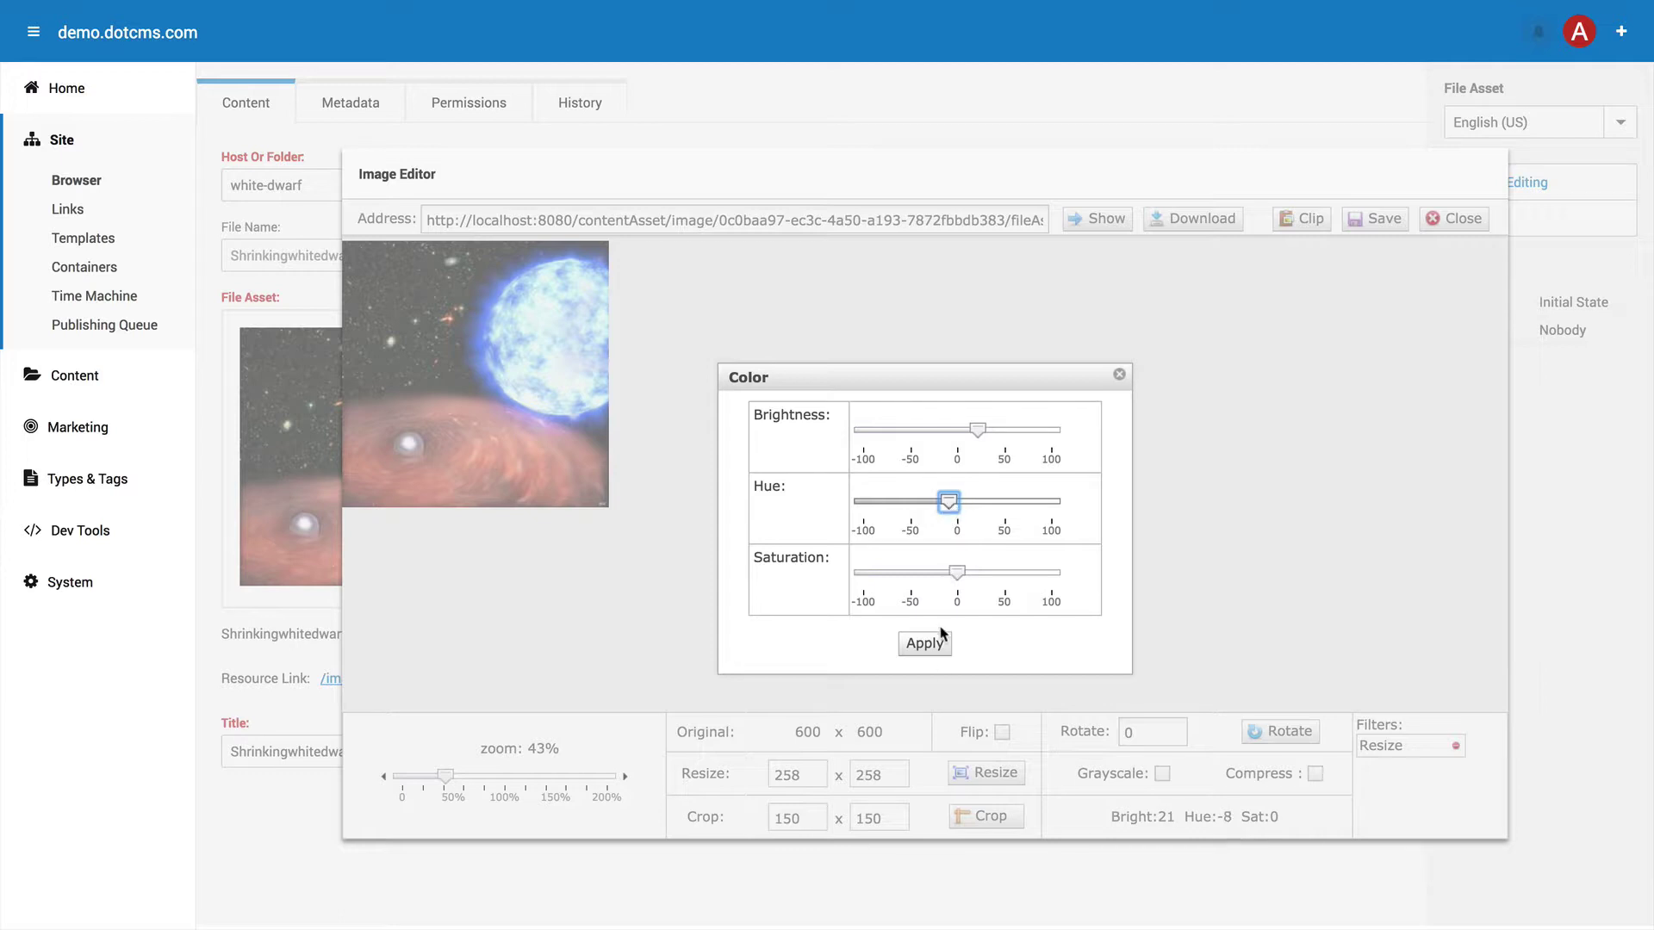
left_click(924, 643)
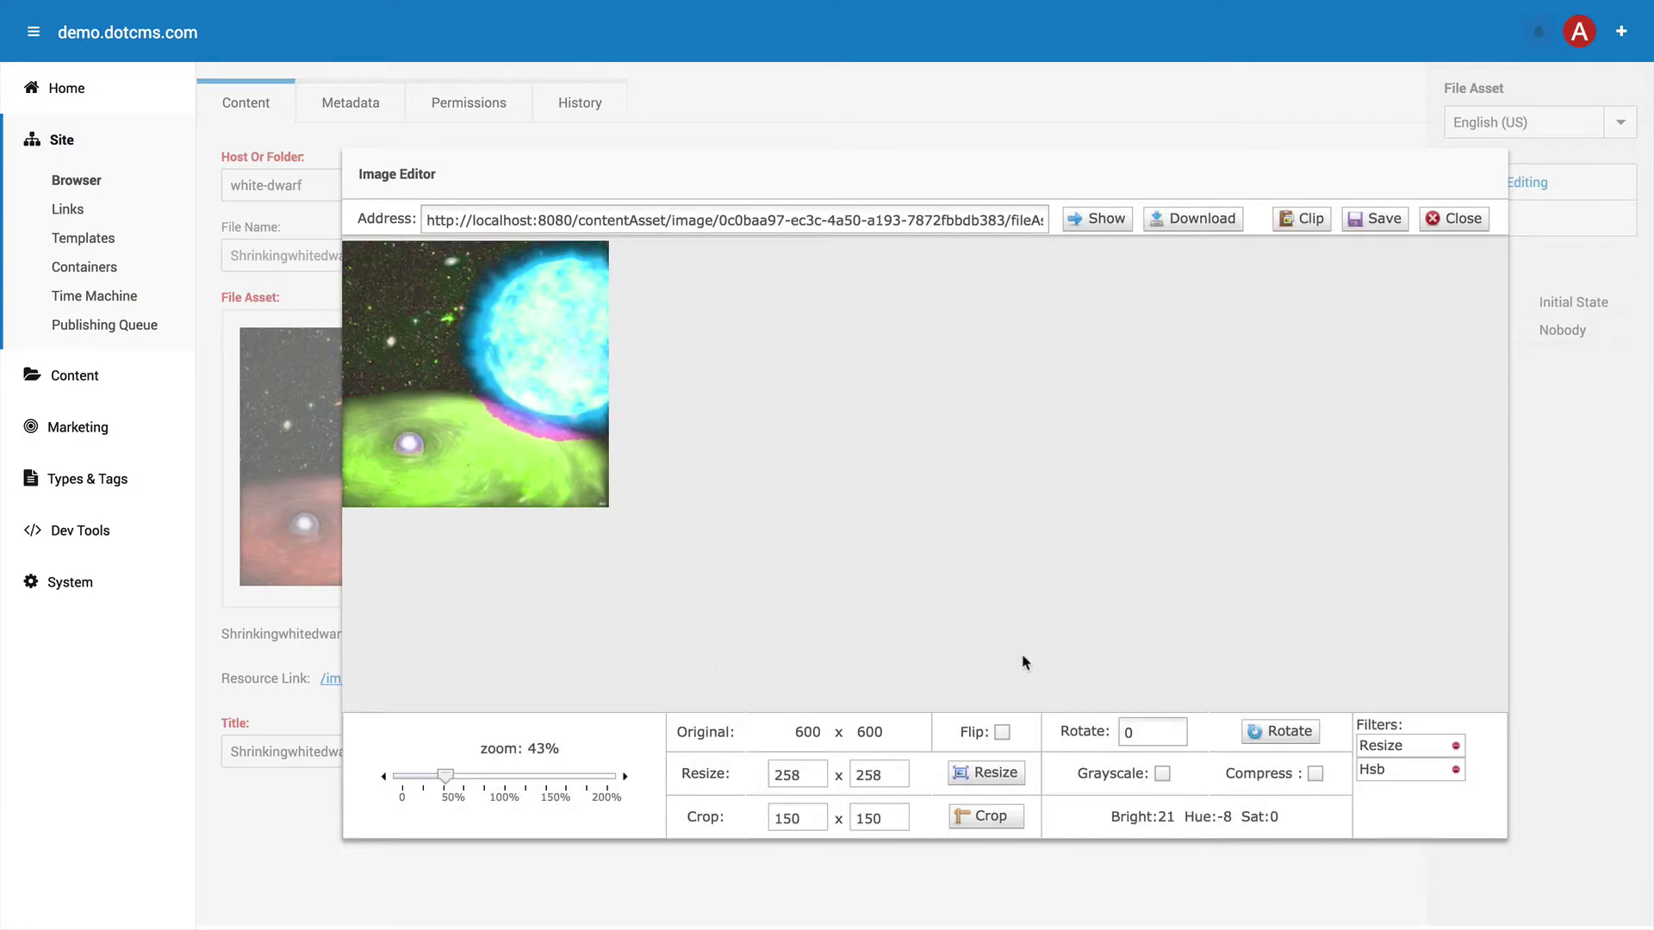
left_click(1454, 771)
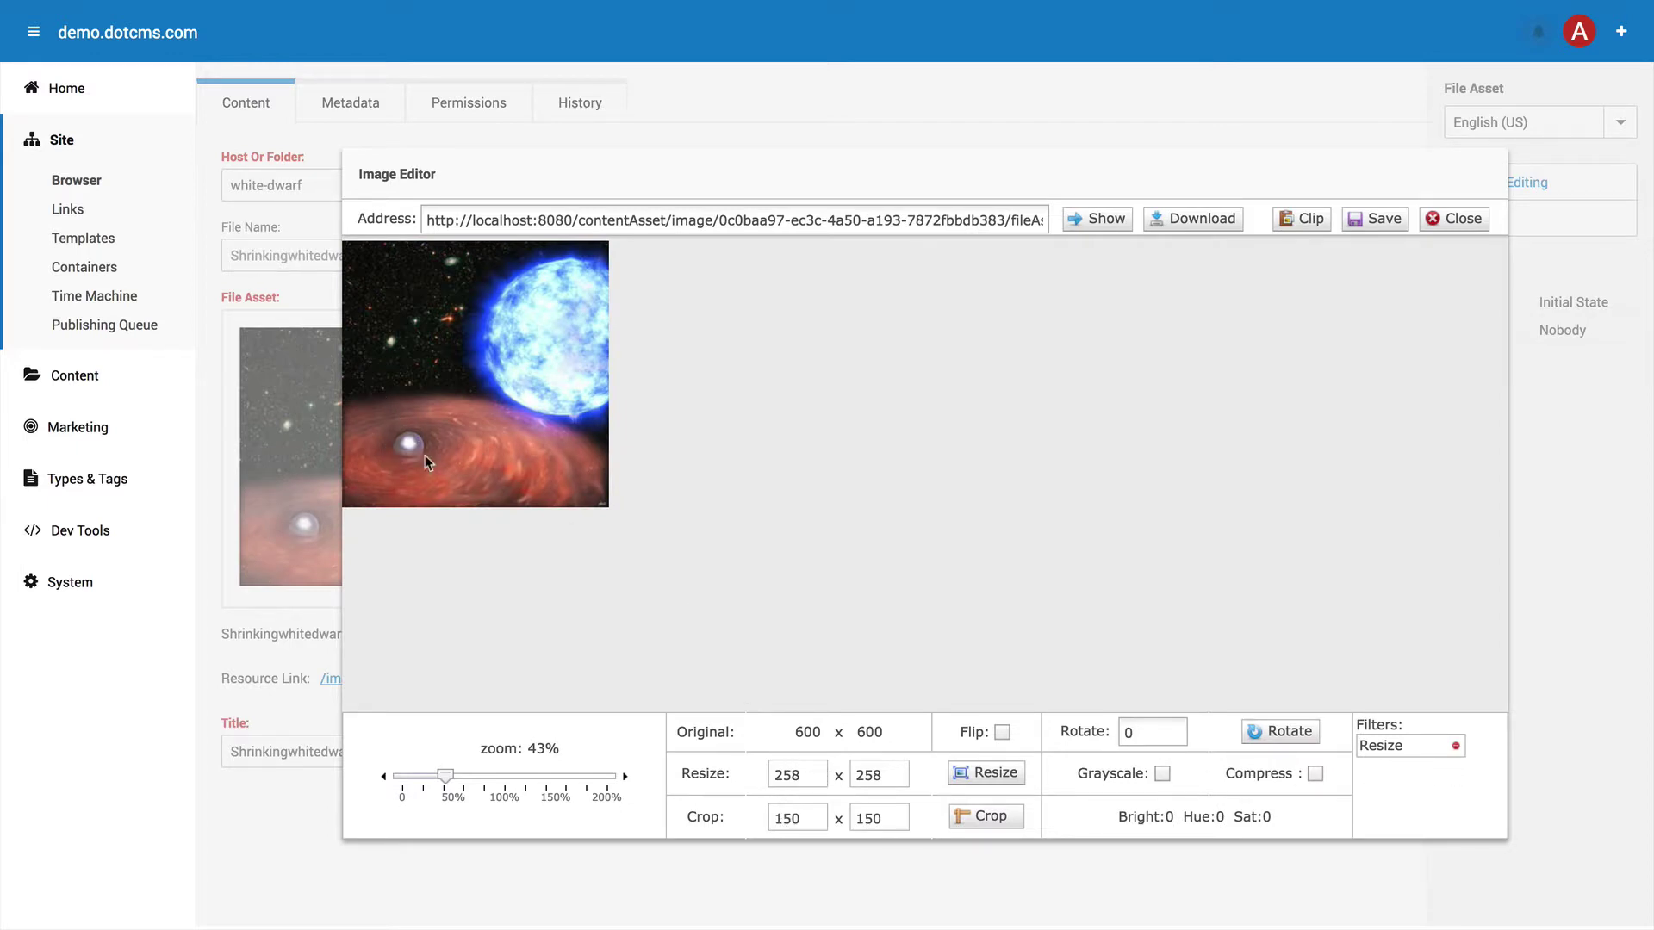
Crop the image to the area around the small white star, and remove the Crop and Resize filters.
left_click(988, 817)
left_click_drag(738, 417, 423, 457)
left_click(990, 816)
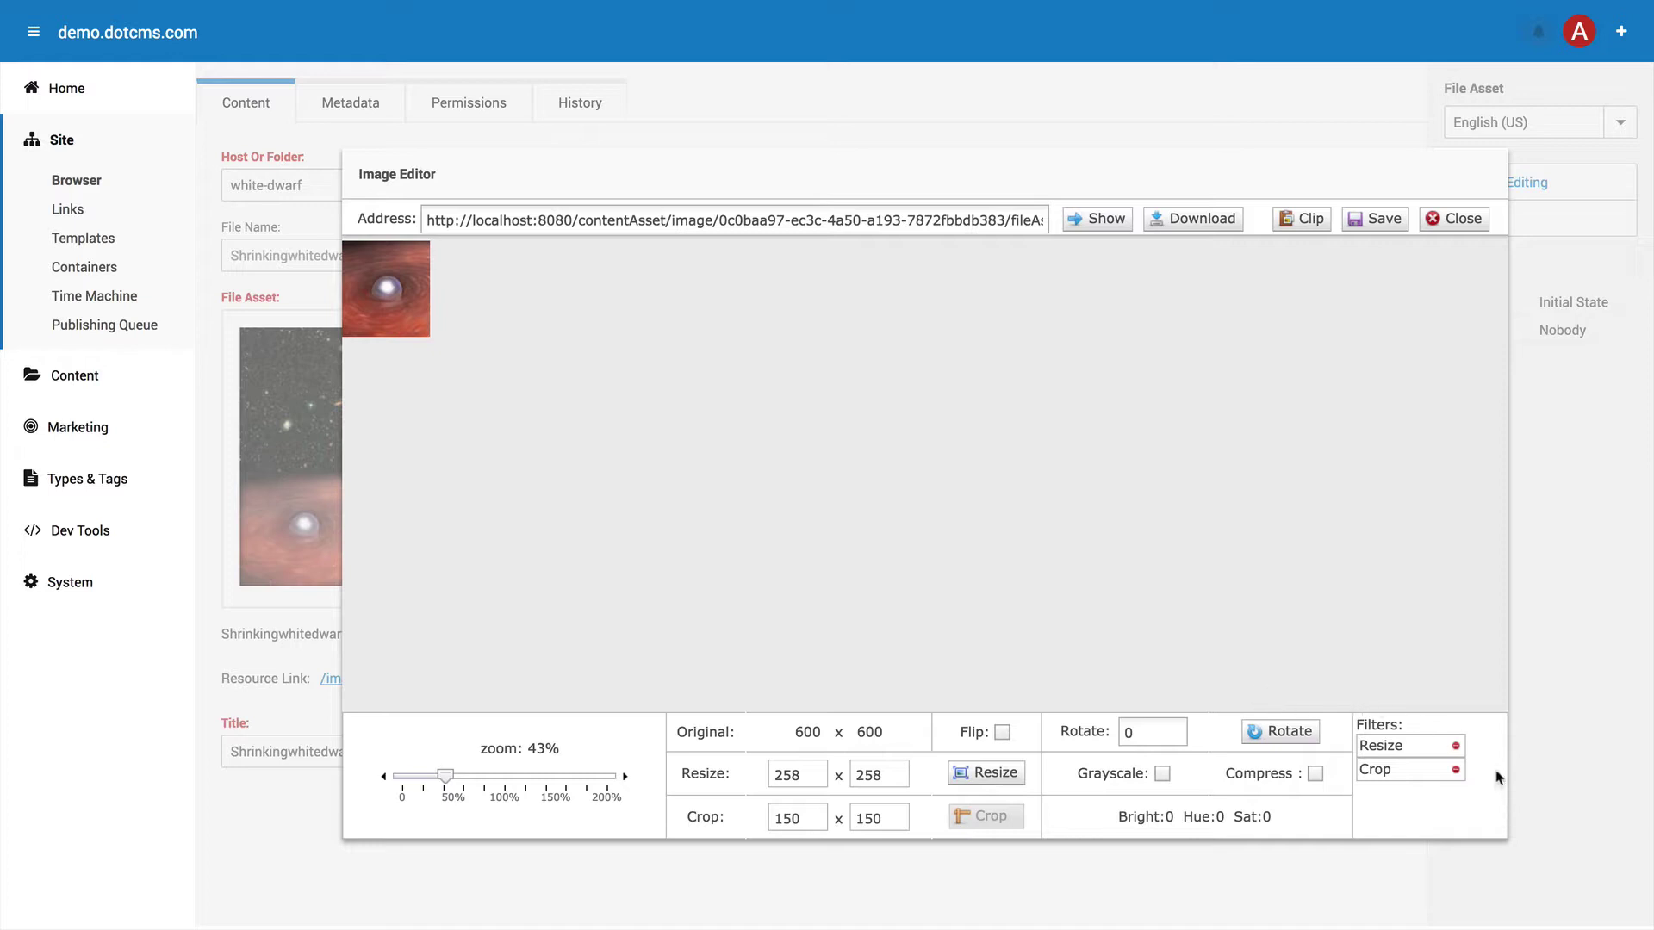
left_click(1456, 770)
left_click(1456, 746)
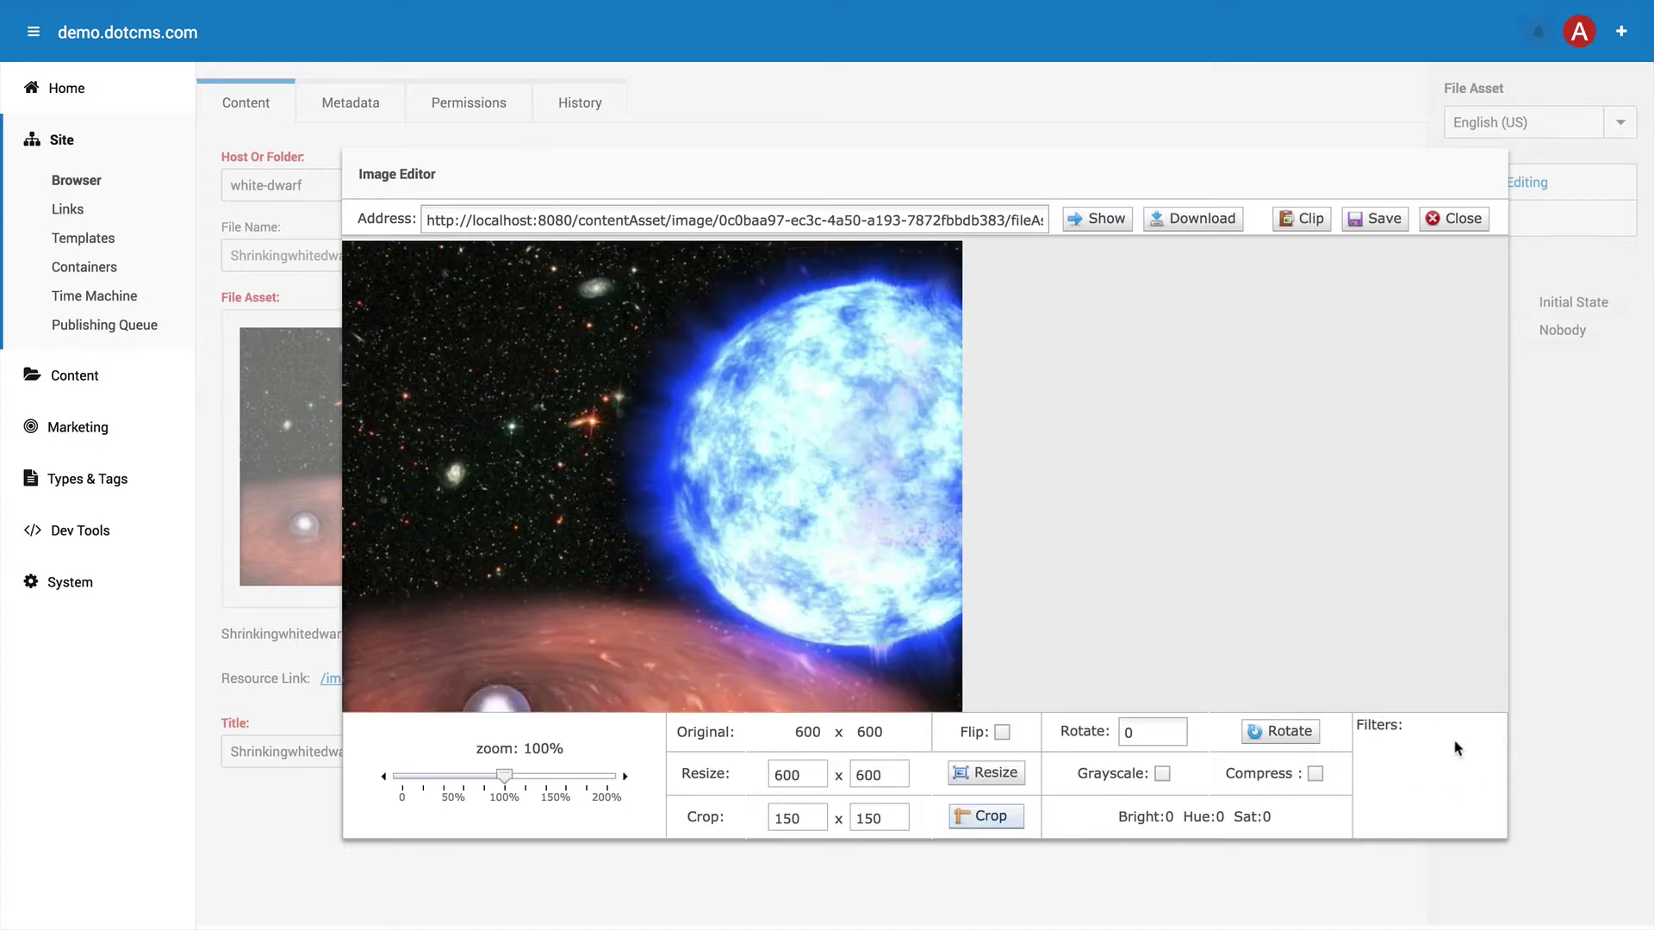
Resize the image to 300 x 300 and remove the Resize filter.
double_click(808, 776)
type("30")
left_click(920, 775)
left_click(976, 775)
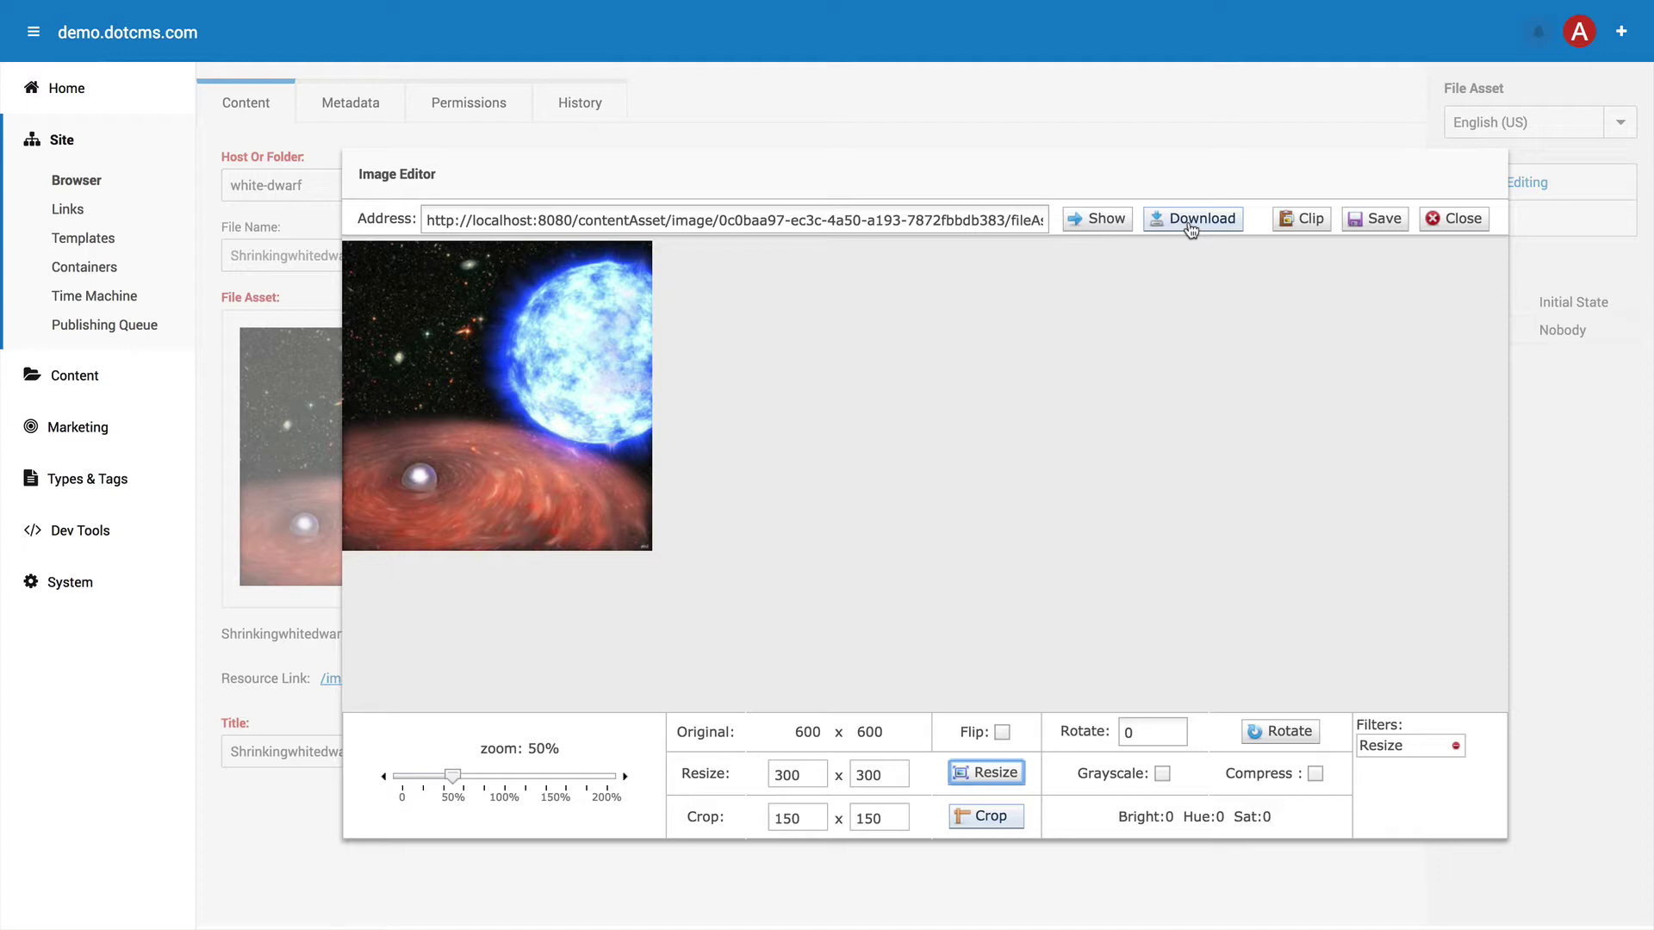
left_click(1456, 746)
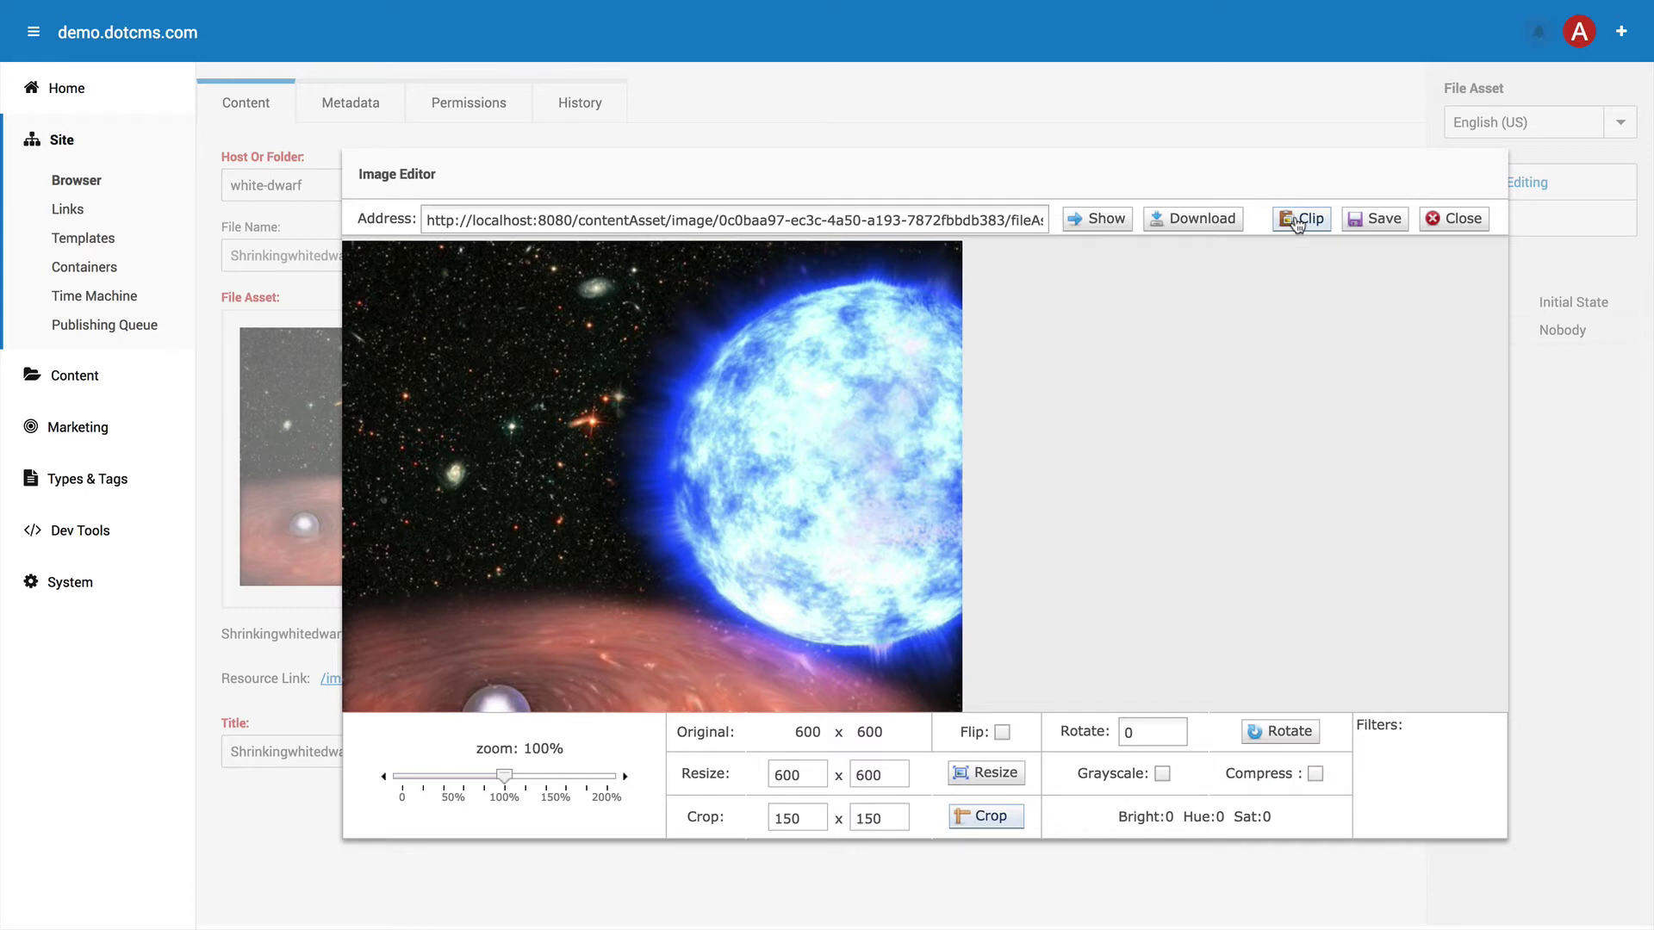
Clip the unfiltered image and leave the image editor.
left_click(1298, 222)
left_click(1376, 222)
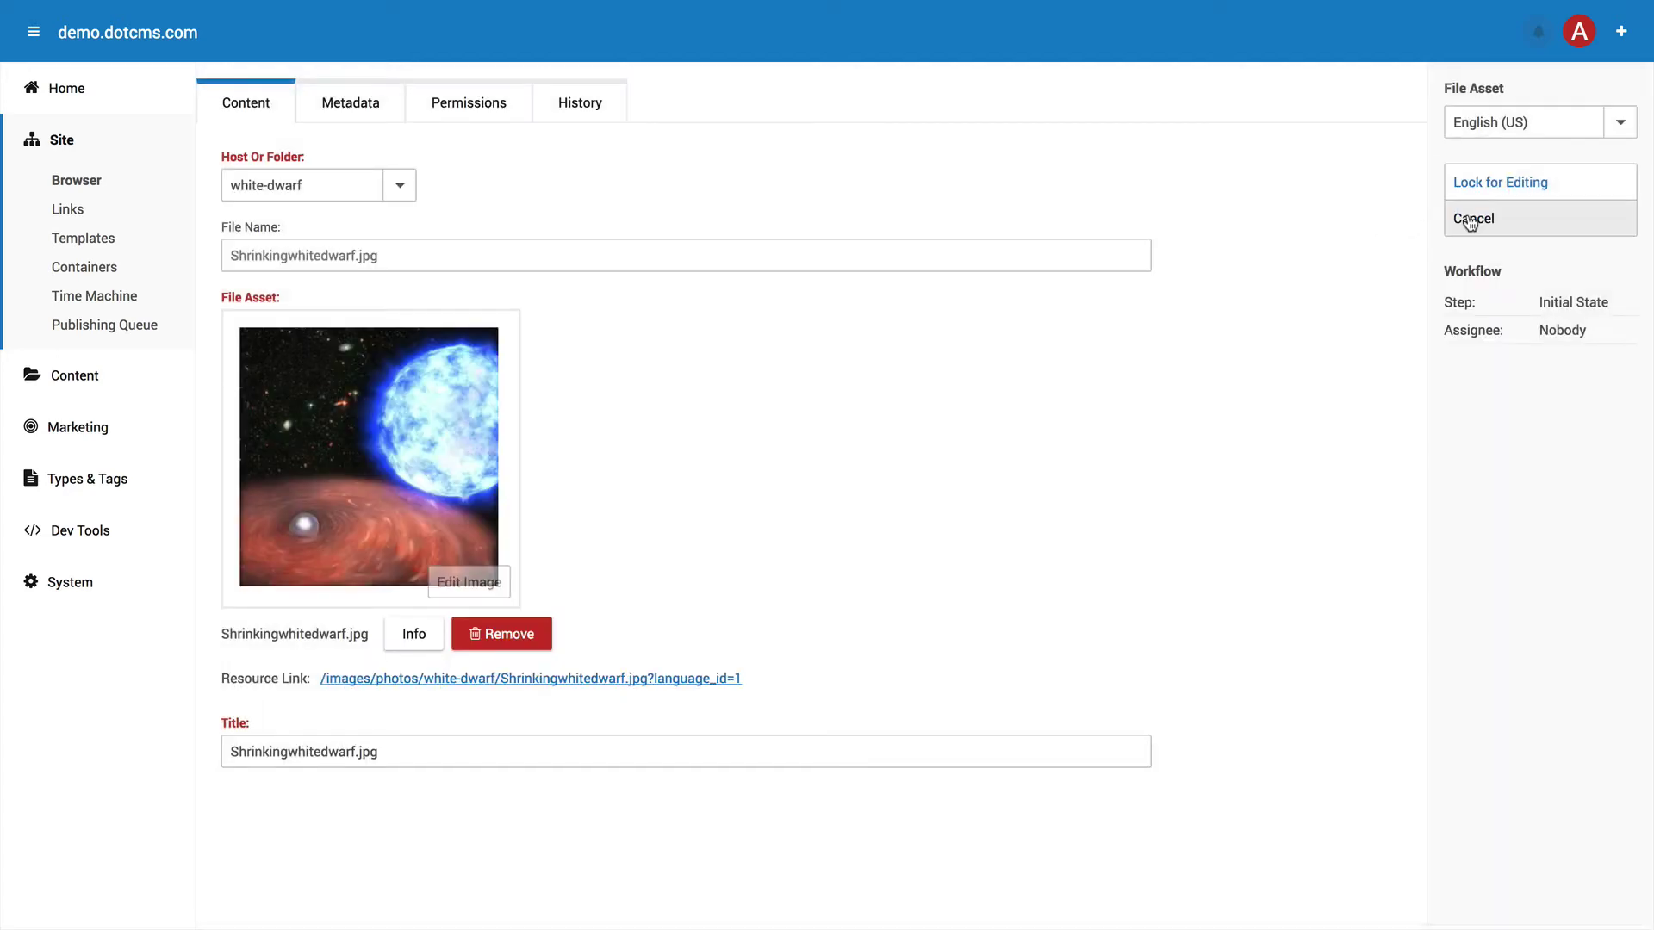
Lock the file asset for editing, and save and publish it after checking its version history.
left_click(1523, 179)
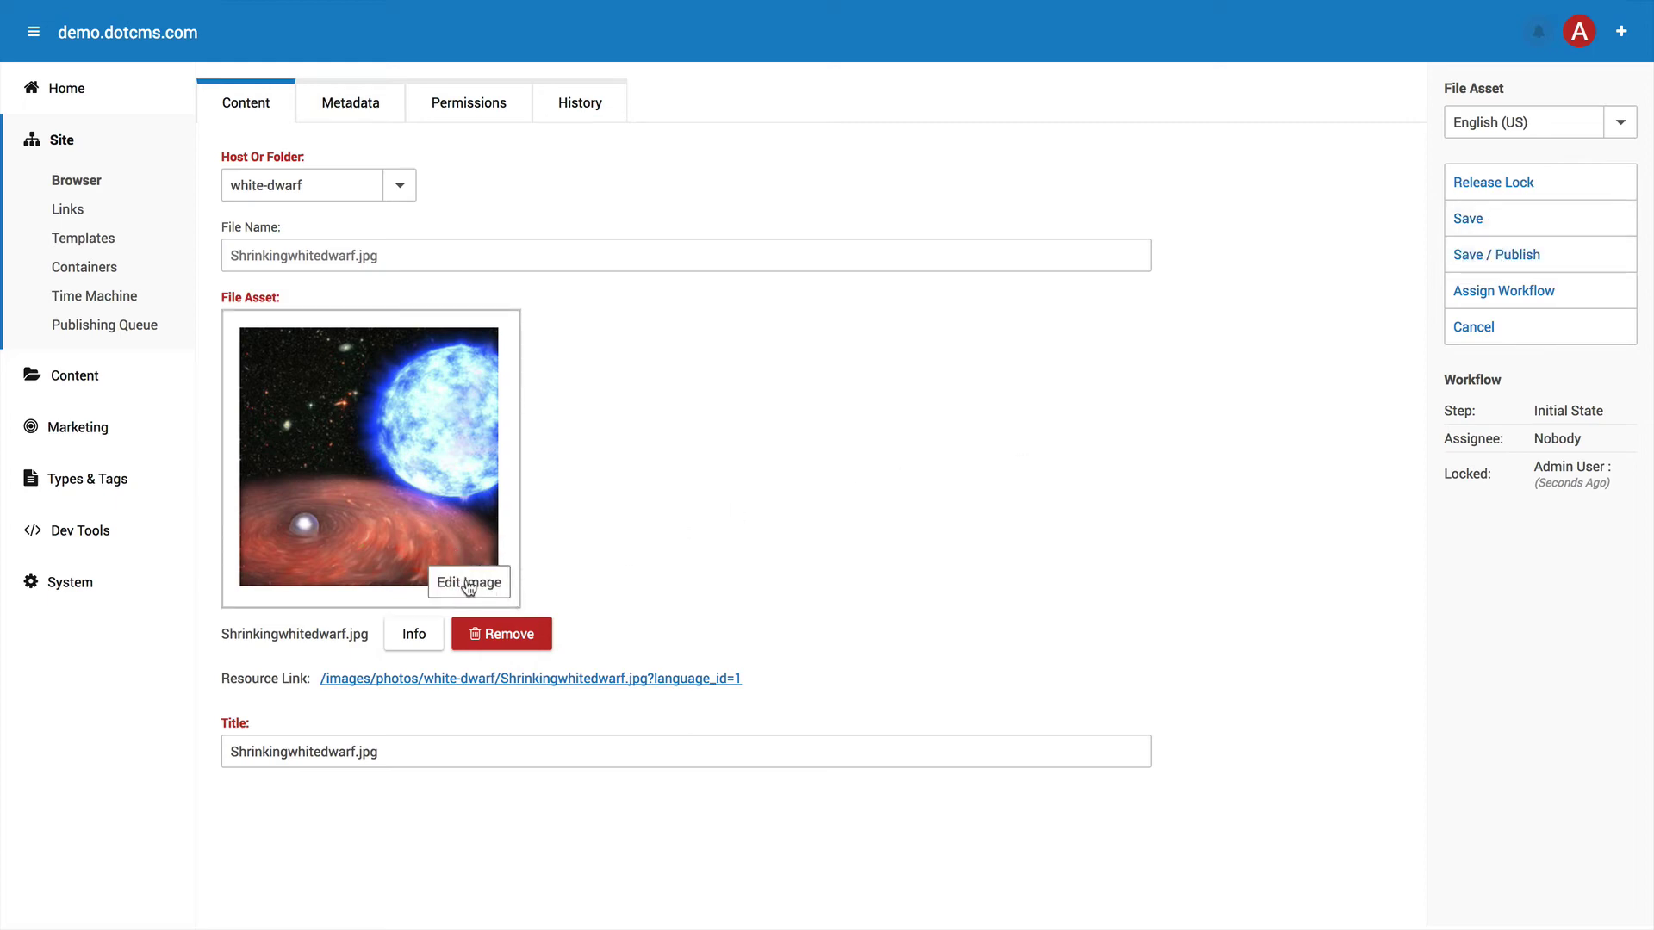
left_click(577, 114)
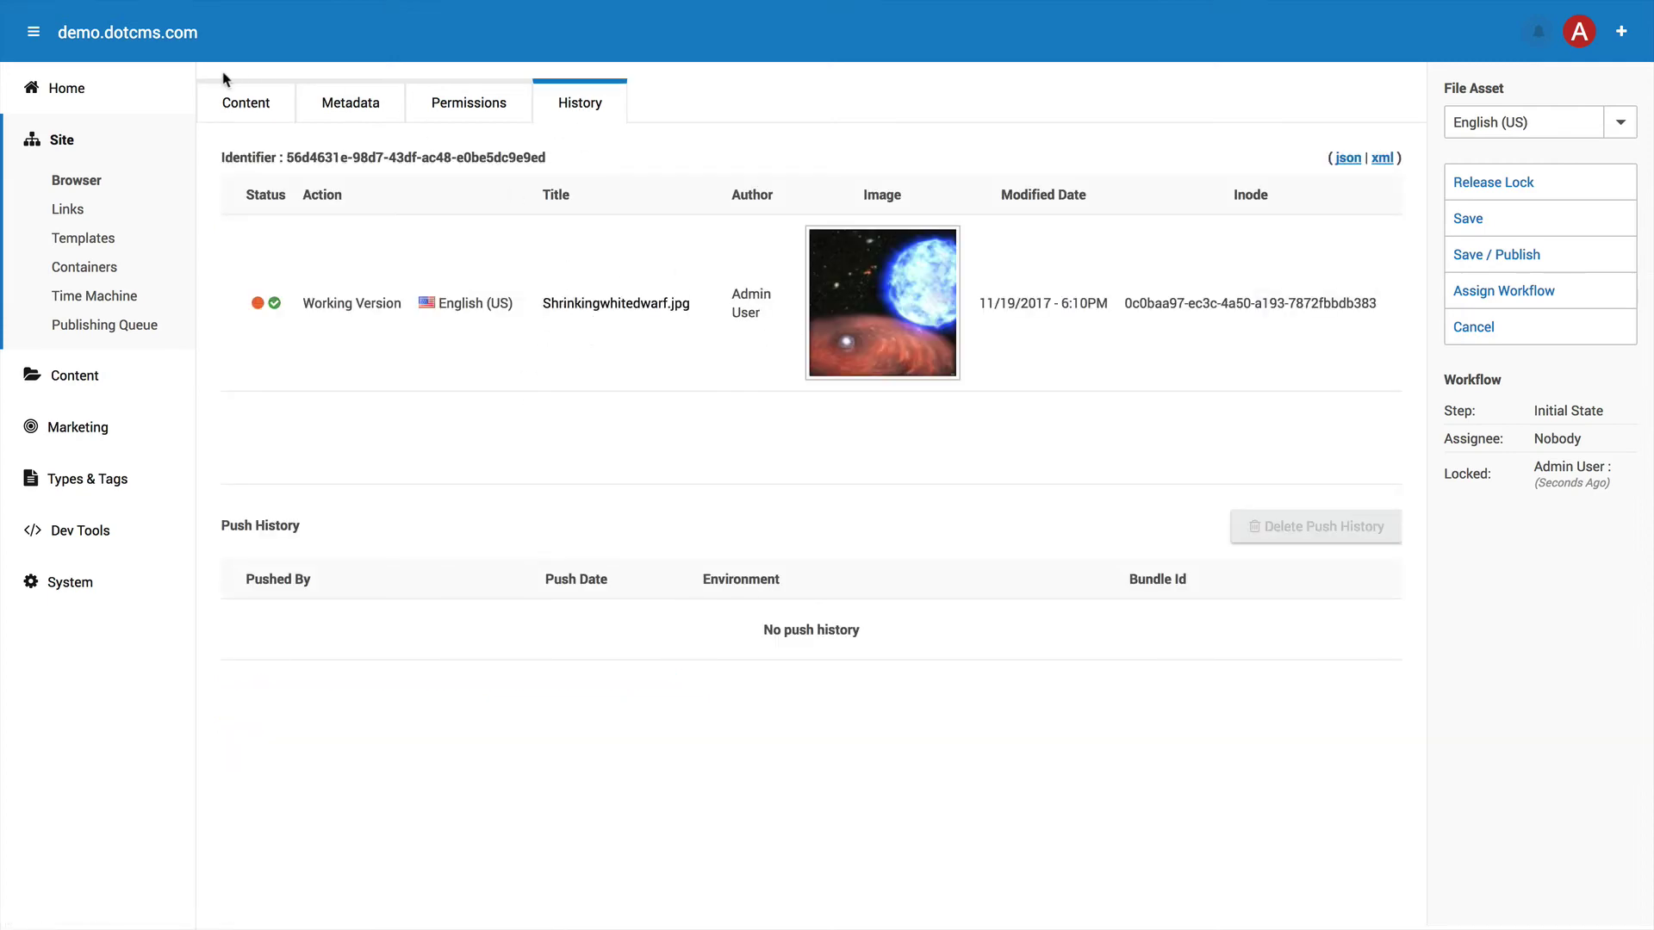
left_click(245, 117)
left_click(1500, 259)
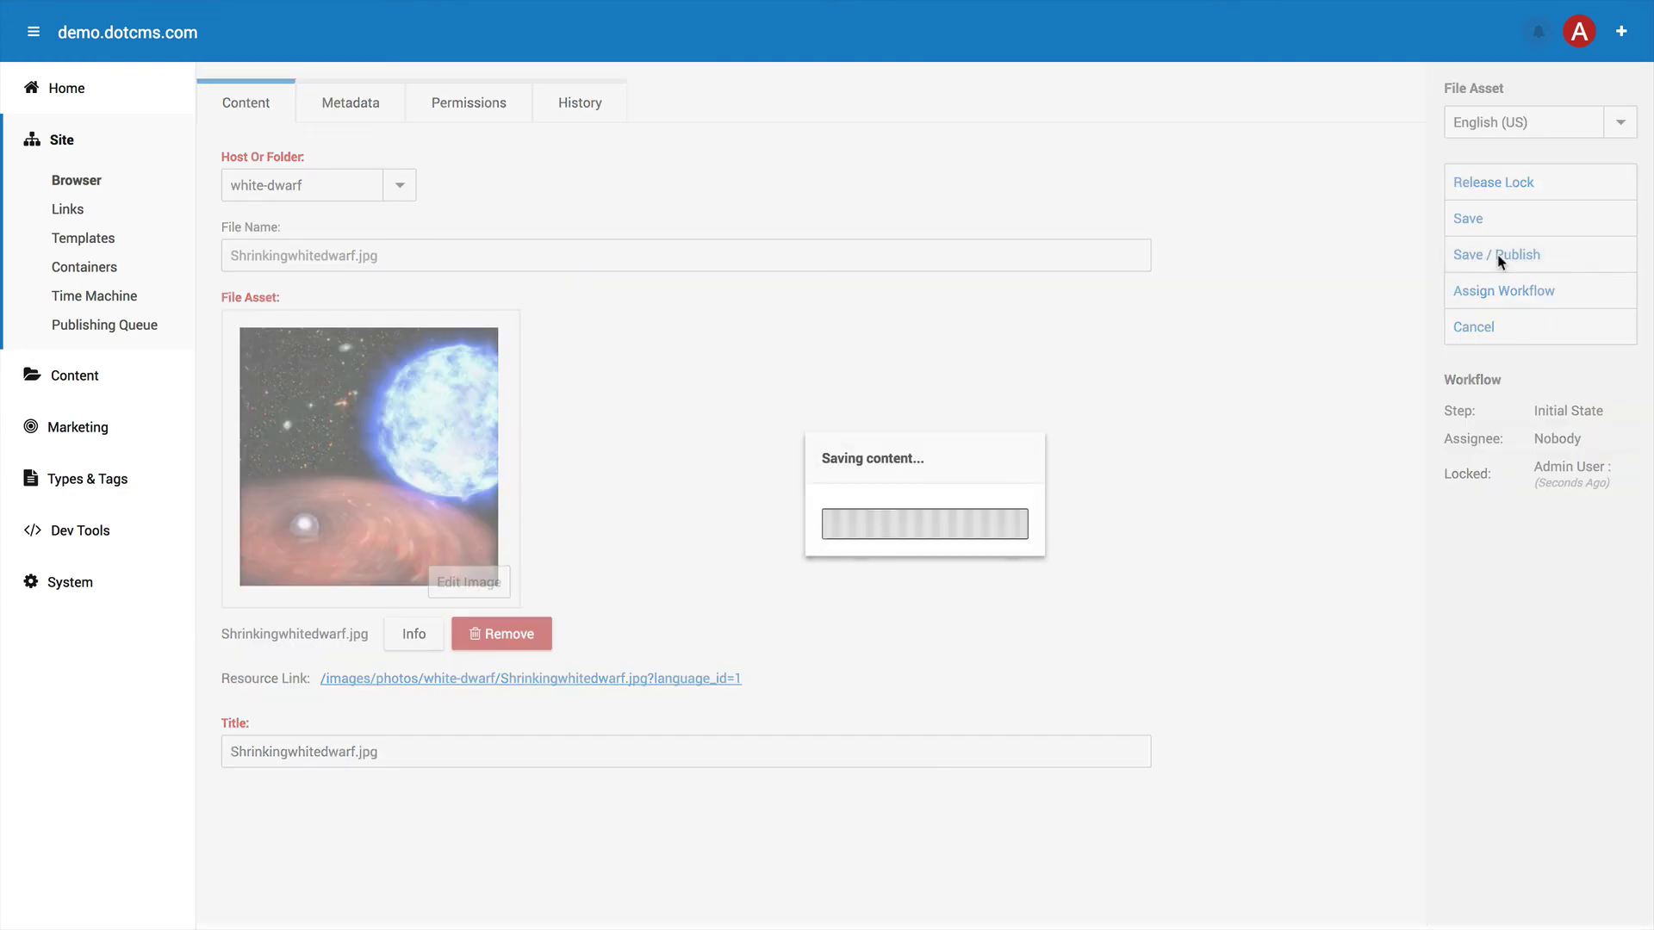